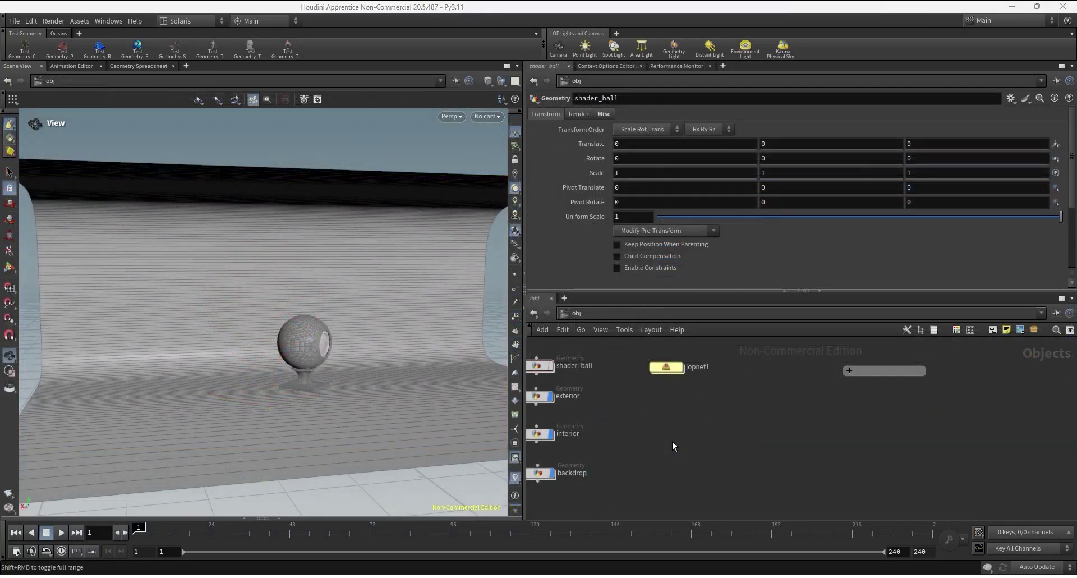
Open the backdrop object's network and examine its profile curve and curve points from the right view
{"action": "middle_click_drag", "start_coordinate": [644, 436], "coordinate": [702, 435]}
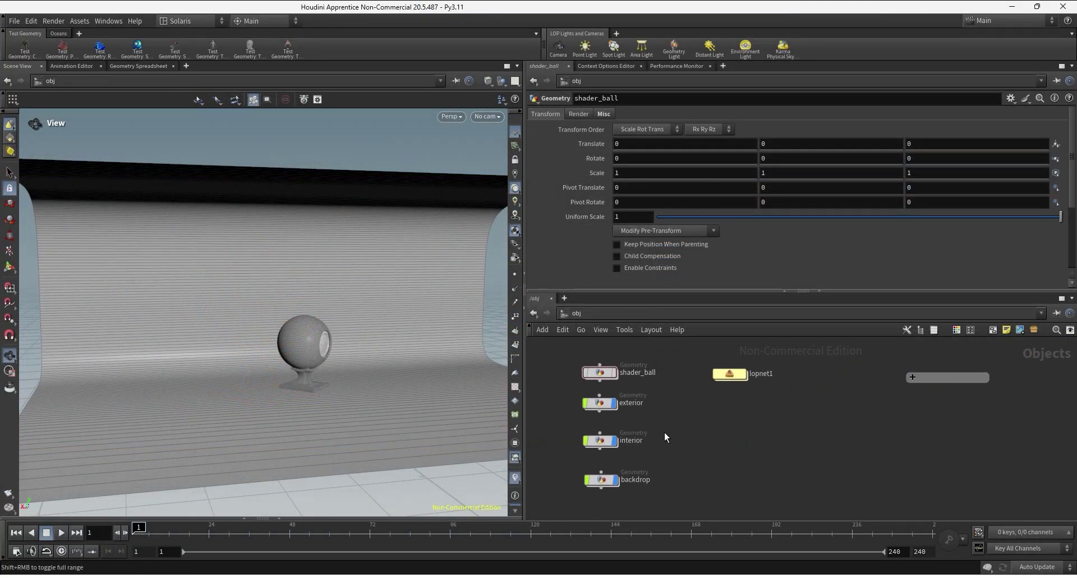
{"action": "mouse_move", "coordinate": [615, 382]}
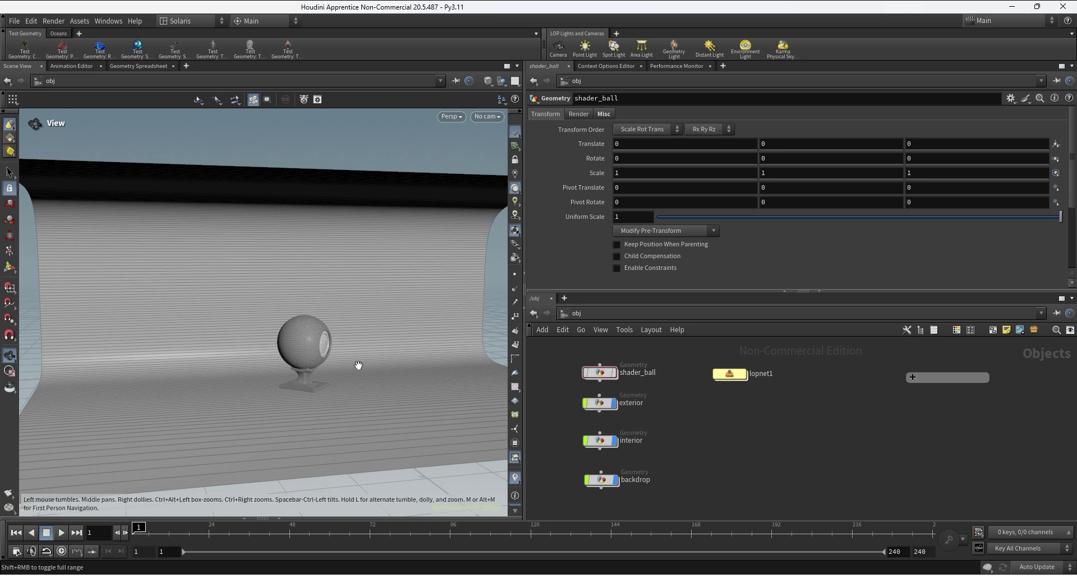
{"action": "mouse_move", "coordinate": [599, 401]}
{"action": "double_click", "coordinate": [601, 480]}
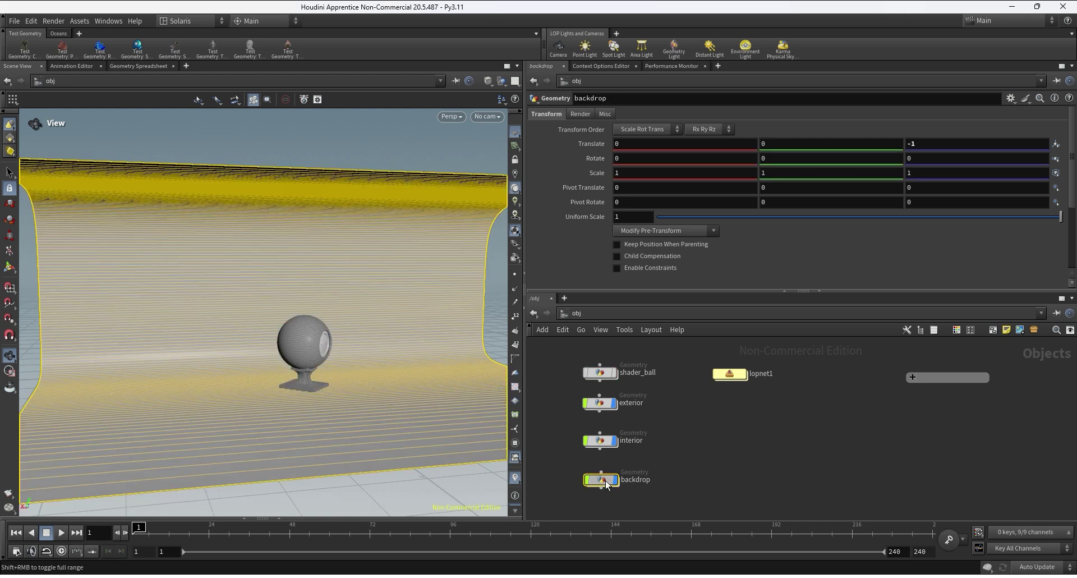
{"action": "left_click", "coordinate": [814, 368]}
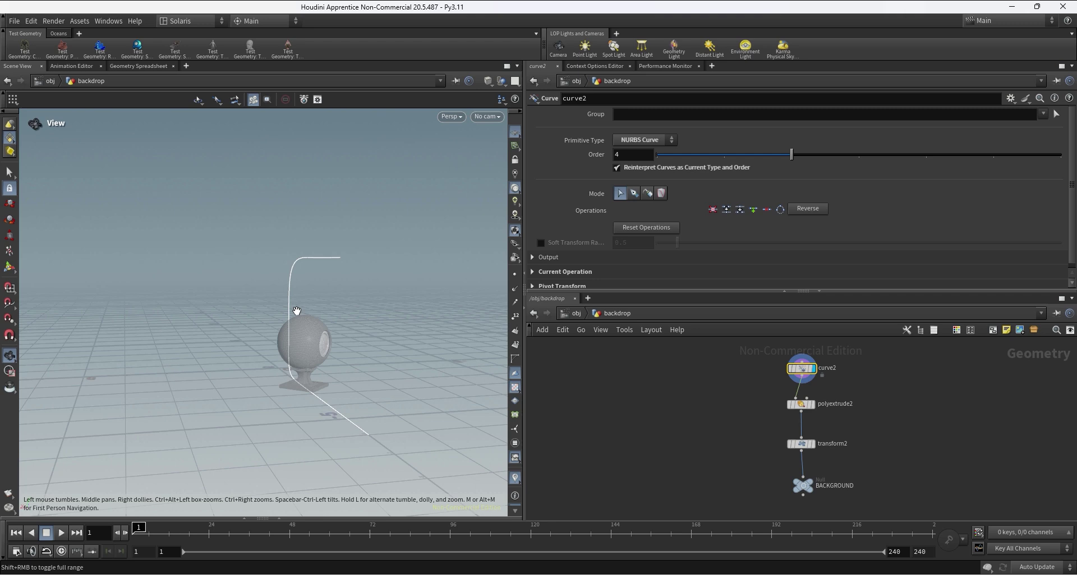
{"action": "left_click_drag", "start_coordinate": [307, 309], "coordinate": [378, 288]}
{"action": "key", "text": "space+4"}
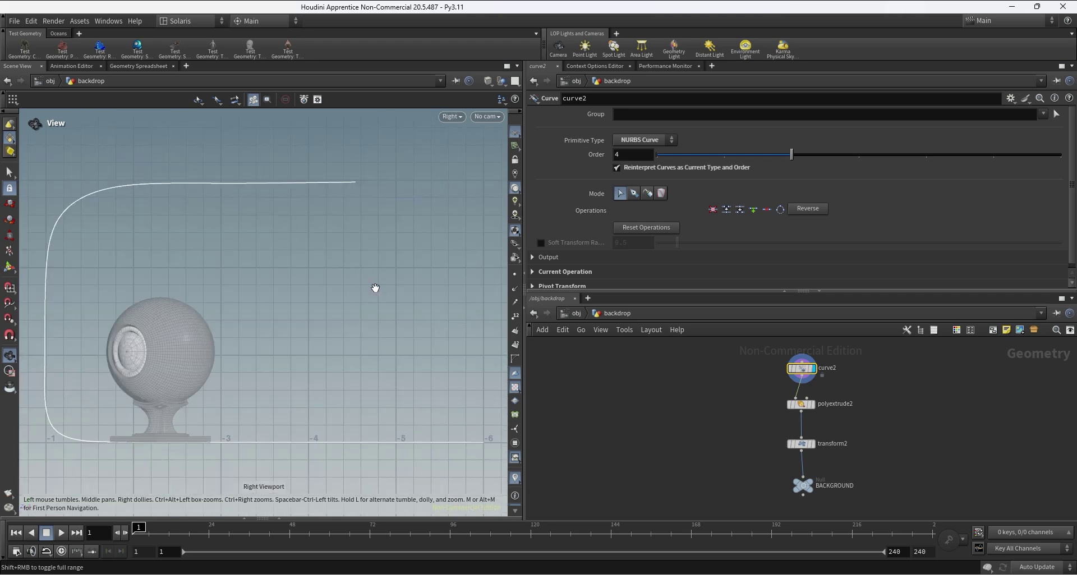
{"action": "key", "text": "Return"}
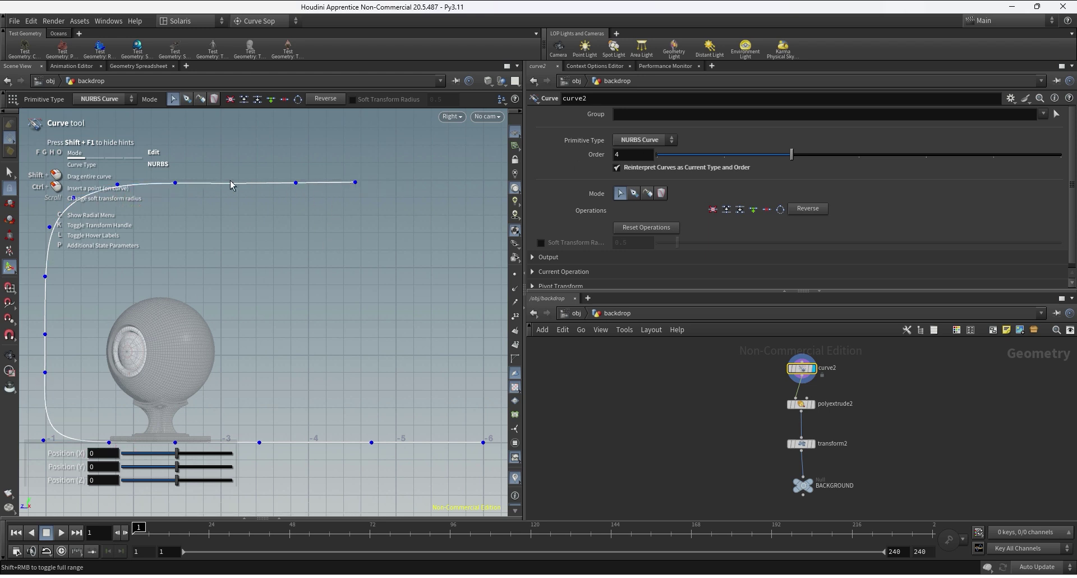
Display the backdrop's polyextrude2, transform2 and BACKGROUND nodes in turn to examine how the surface is built
{"action": "left_click", "coordinate": [807, 405]}
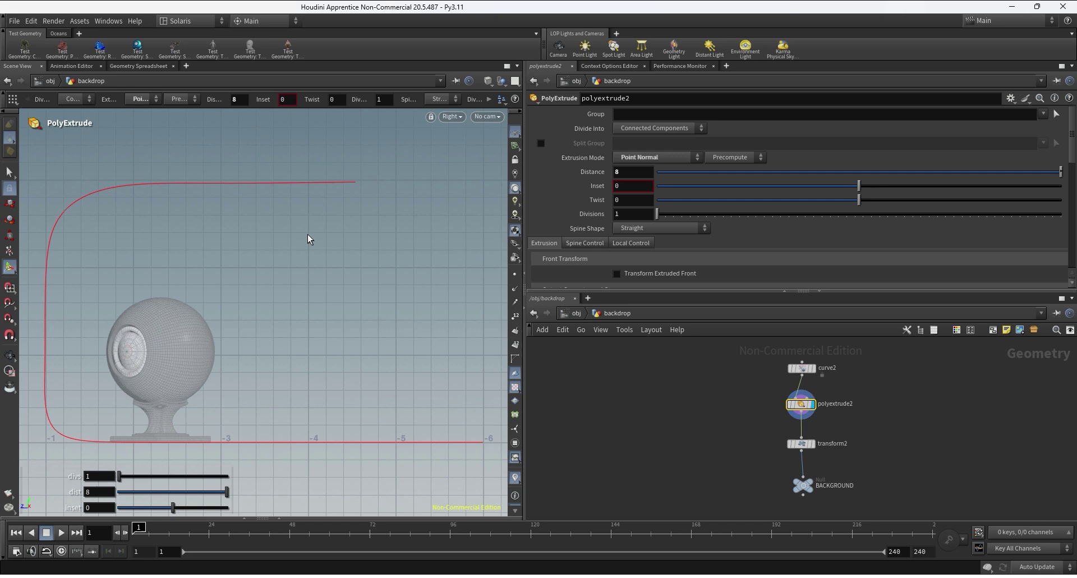
{"action": "key", "text": "space+1"}
{"action": "left_click_drag", "start_coordinate": [318, 265], "coordinate": [335, 312]}
{"action": "key", "text": "Return"}
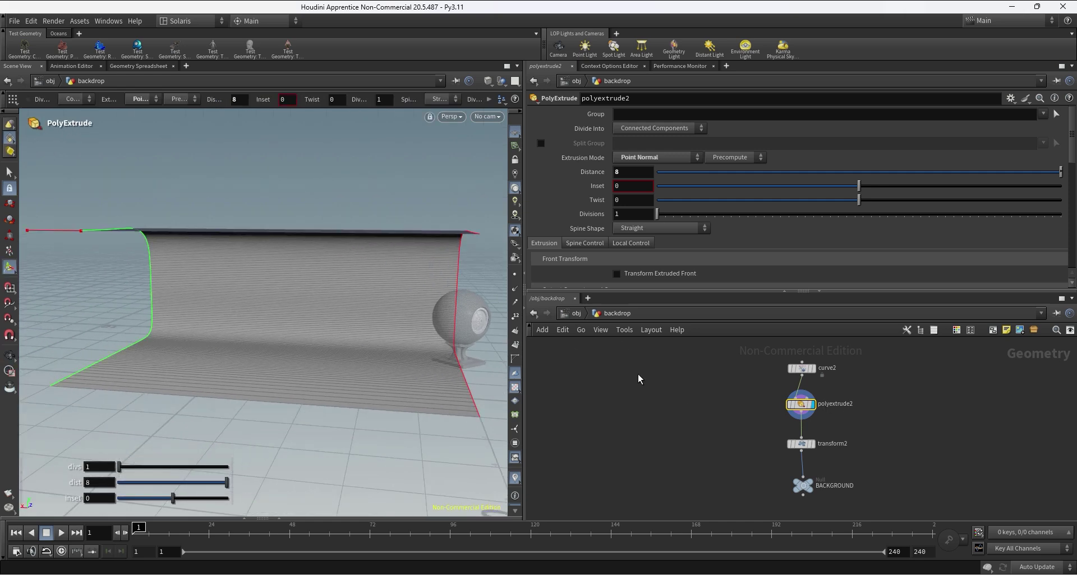
{"action": "left_click", "coordinate": [803, 445]}
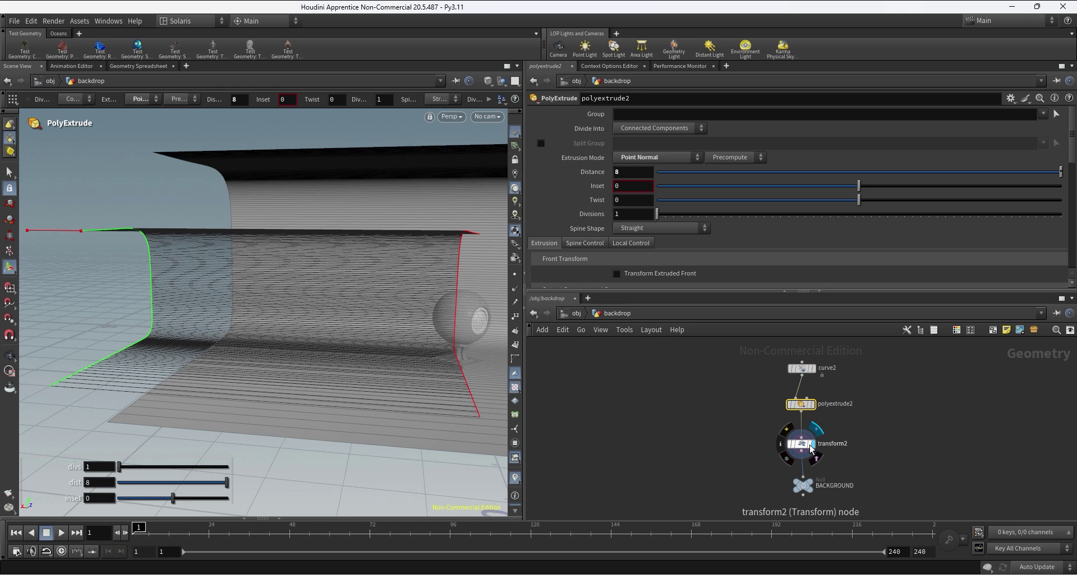
{"action": "left_click", "coordinate": [811, 481]}
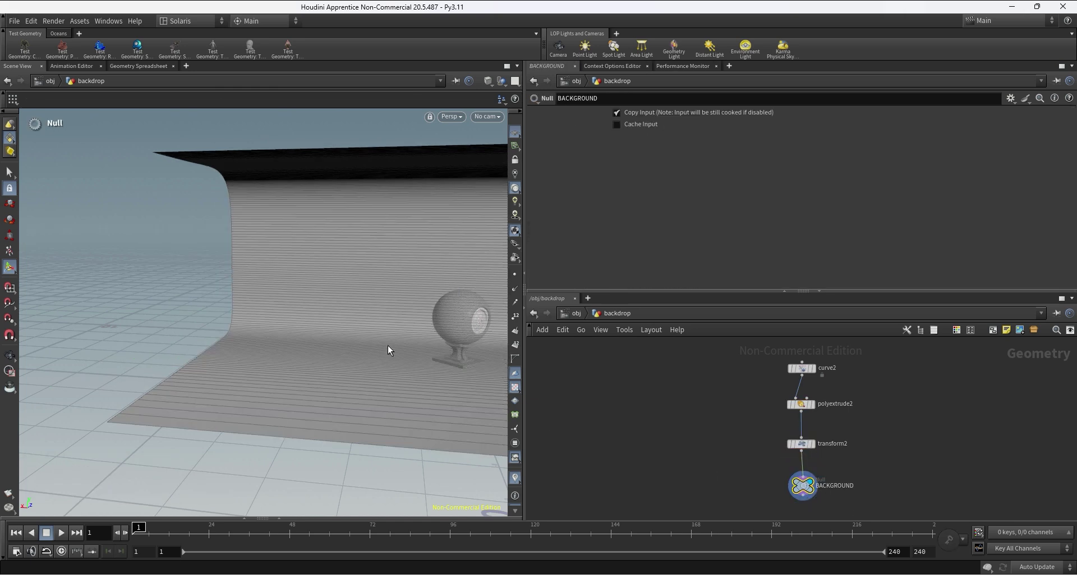
{"action": "left_click_drag", "start_coordinate": [368, 289], "coordinate": [378, 332]}
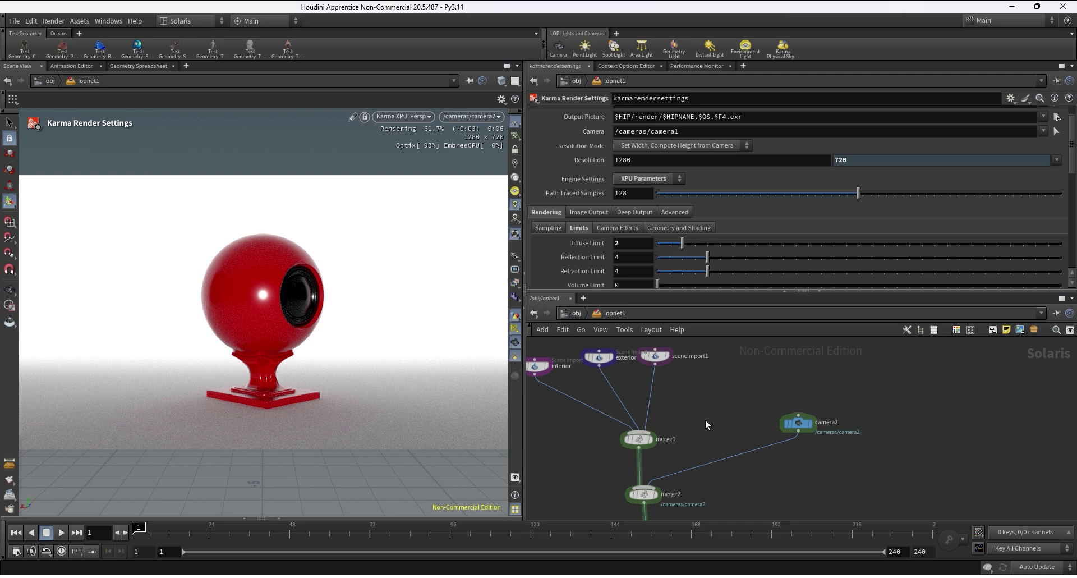
Examine the interior, exterior and backdrop scene imports in the lopnet1 network and how they feed the merge nodes
{"action": "middle_click_drag", "start_coordinate": [698, 393], "coordinate": [766, 391]}
{"action": "left_click", "coordinate": [616, 366]}
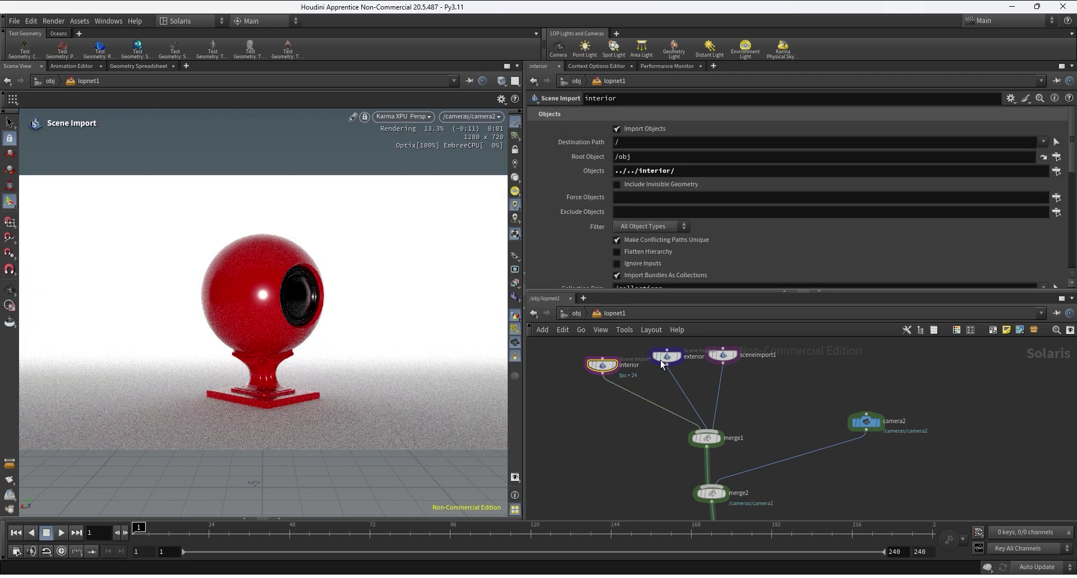
{"action": "left_click", "coordinate": [728, 358]}
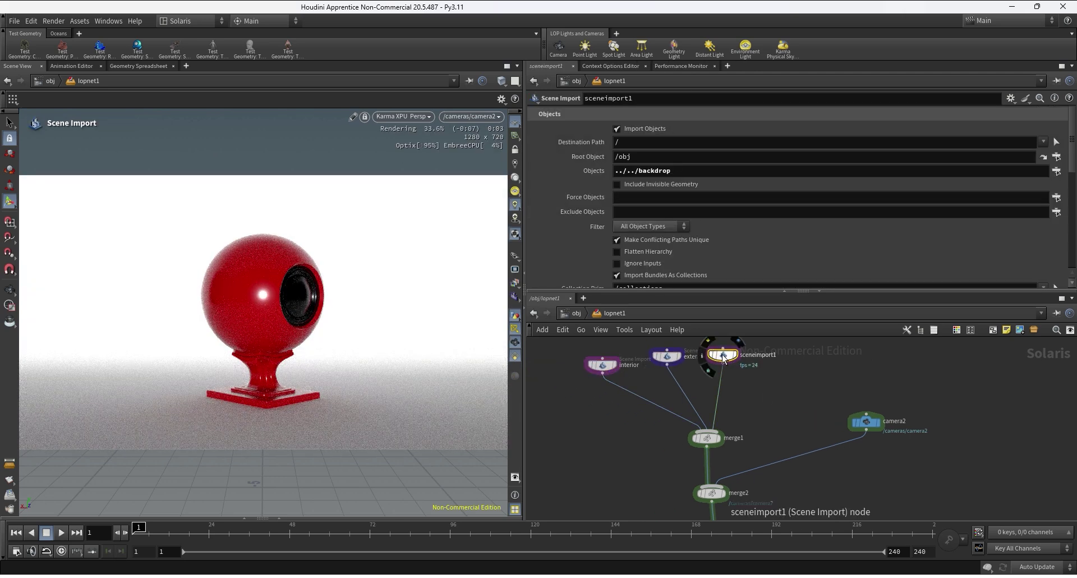
{"action": "left_click_drag", "start_coordinate": [722, 354], "coordinate": [746, 362]}
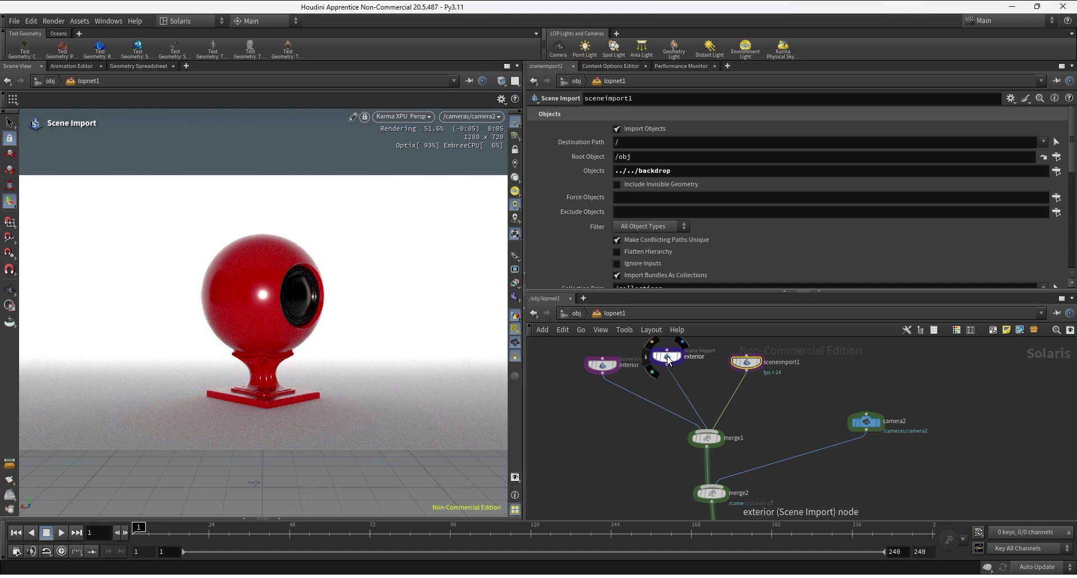
{"action": "left_click", "coordinate": [606, 365]}
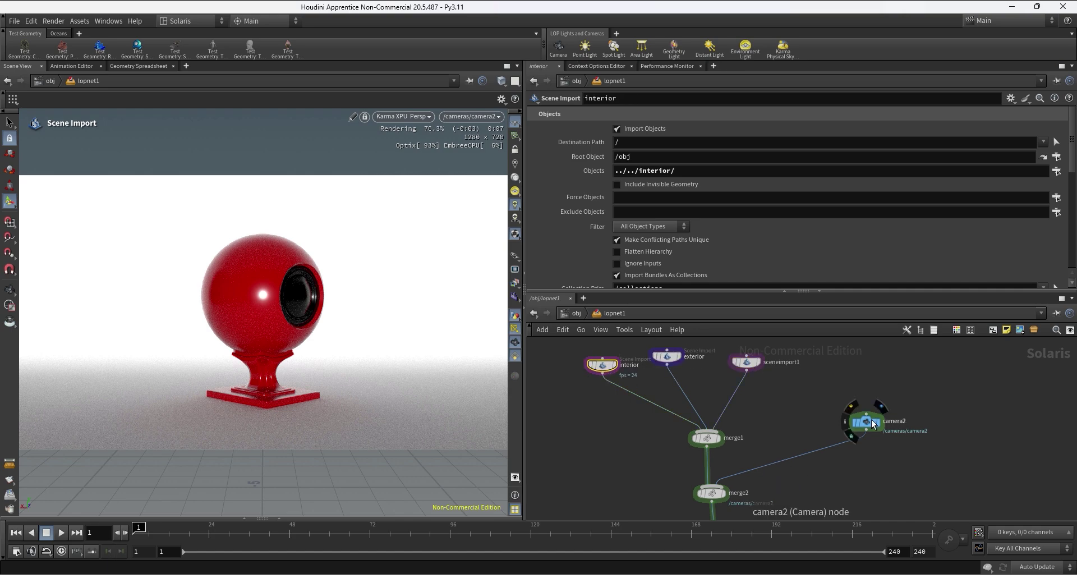
{"action": "left_click", "coordinate": [711, 492]}
{"action": "left_click_drag", "start_coordinate": [910, 397], "coordinate": [778, 486]}
{"action": "middle_click_drag", "start_coordinate": [786, 504], "coordinate": [782, 424]}
{"action": "middle_click_drag", "start_coordinate": [782, 460], "coordinate": [777, 417]}
Display the materiallibrary1 node's output and examine the shader settings of its ball_interior and background materials
{"action": "left_click", "coordinate": [724, 447]}
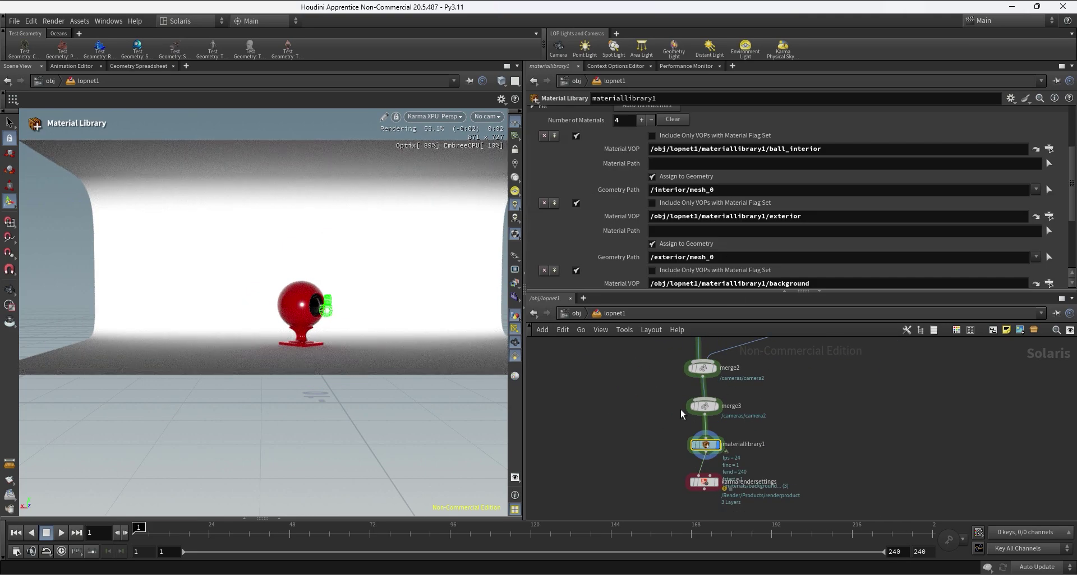
{"action": "left_click_drag", "start_coordinate": [252, 259], "coordinate": [295, 270]}
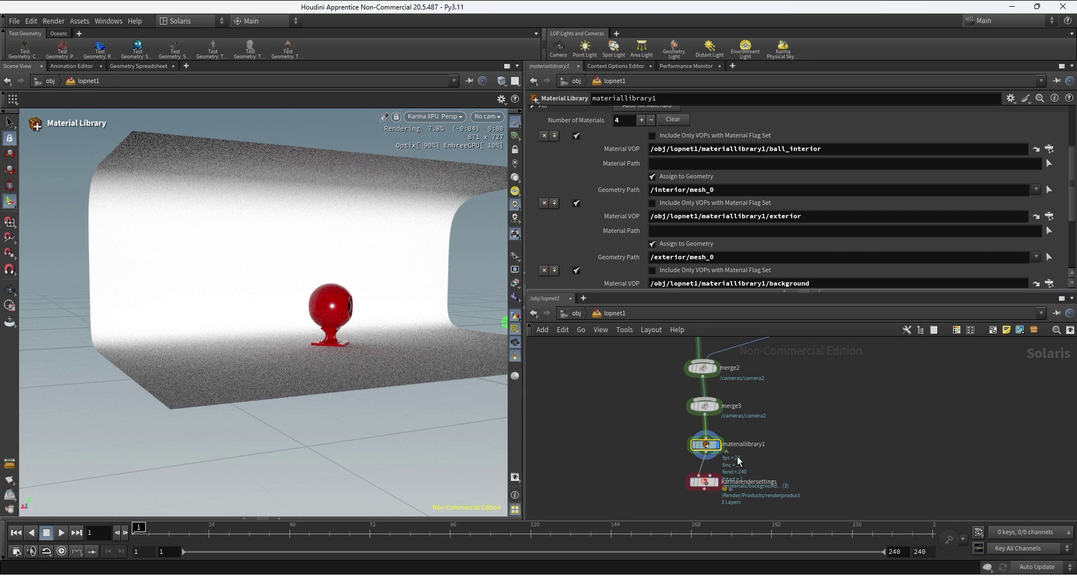
{"action": "double_click", "coordinate": [707, 445]}
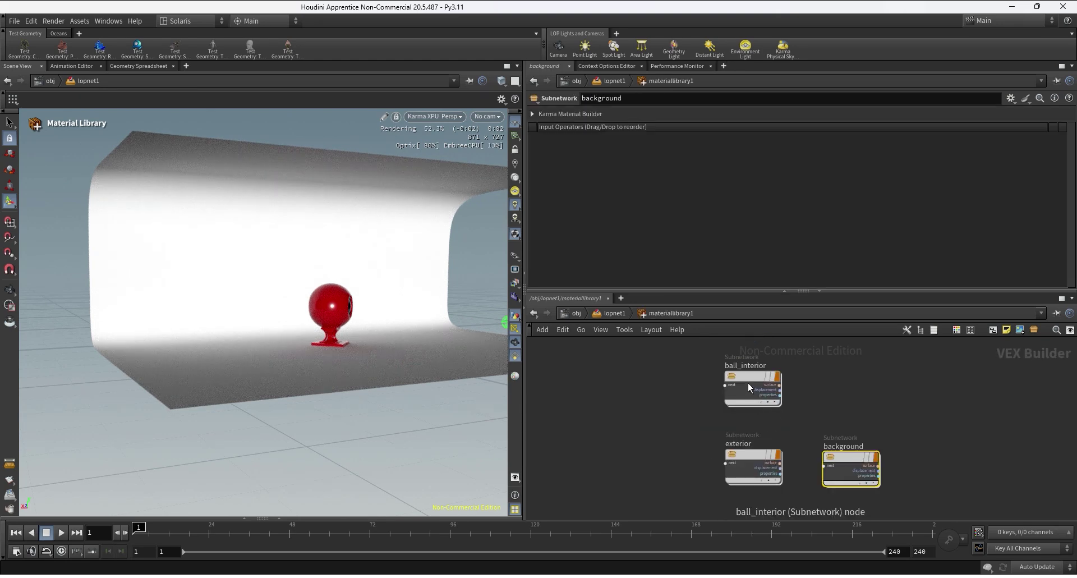
{"action": "double_click", "coordinate": [748, 383]}
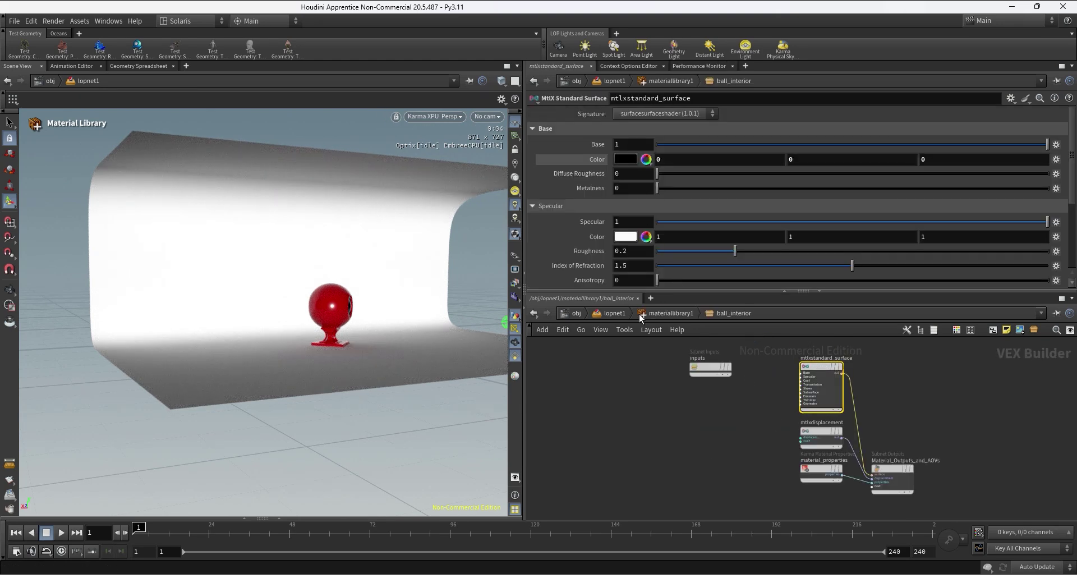
{"action": "left_click", "coordinate": [665, 314]}
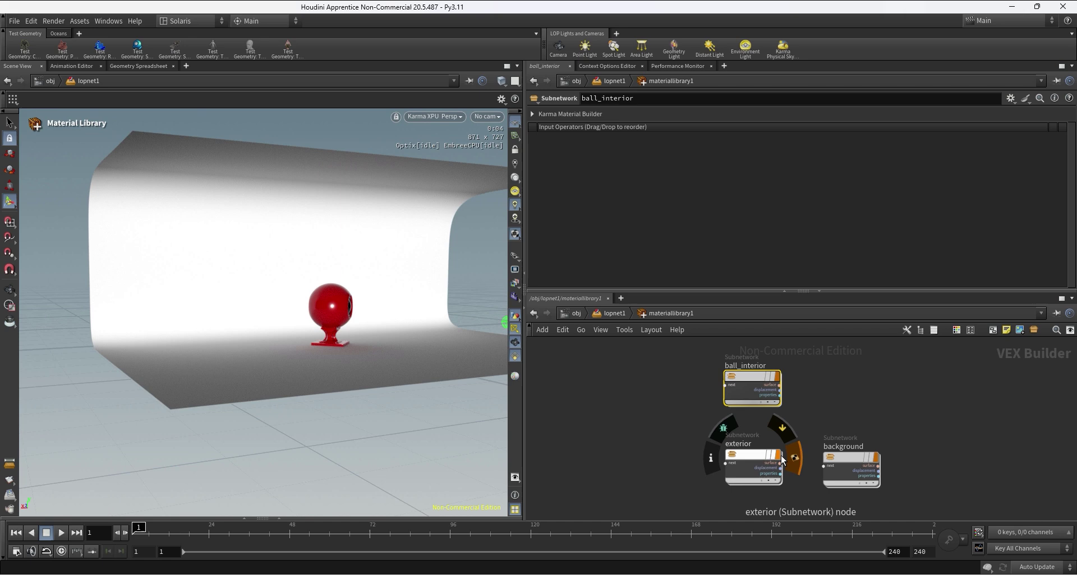
{"action": "mouse_move", "coordinate": [846, 462]}
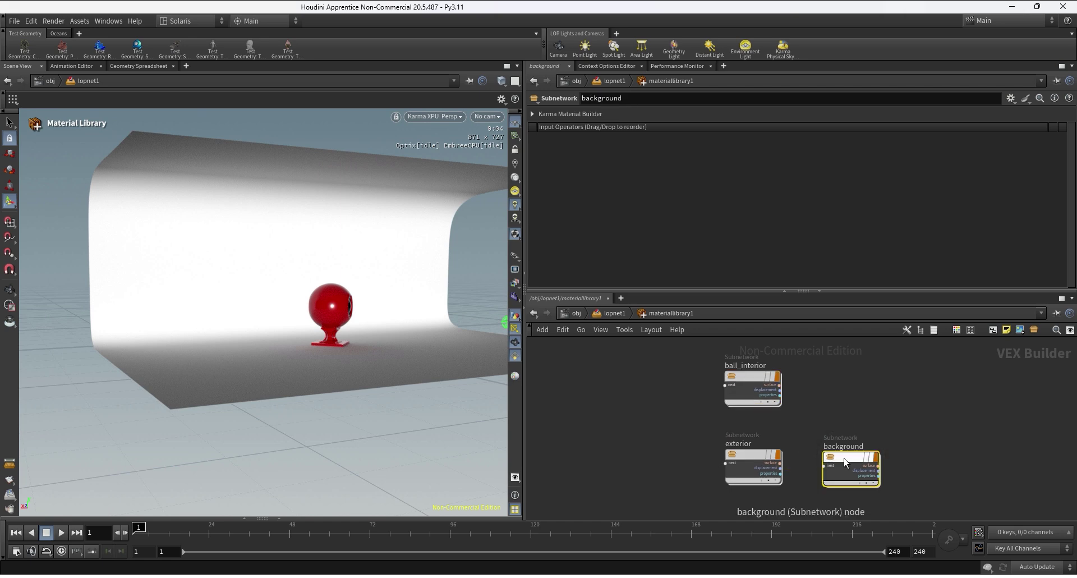
{"action": "double_click", "coordinate": [846, 462]}
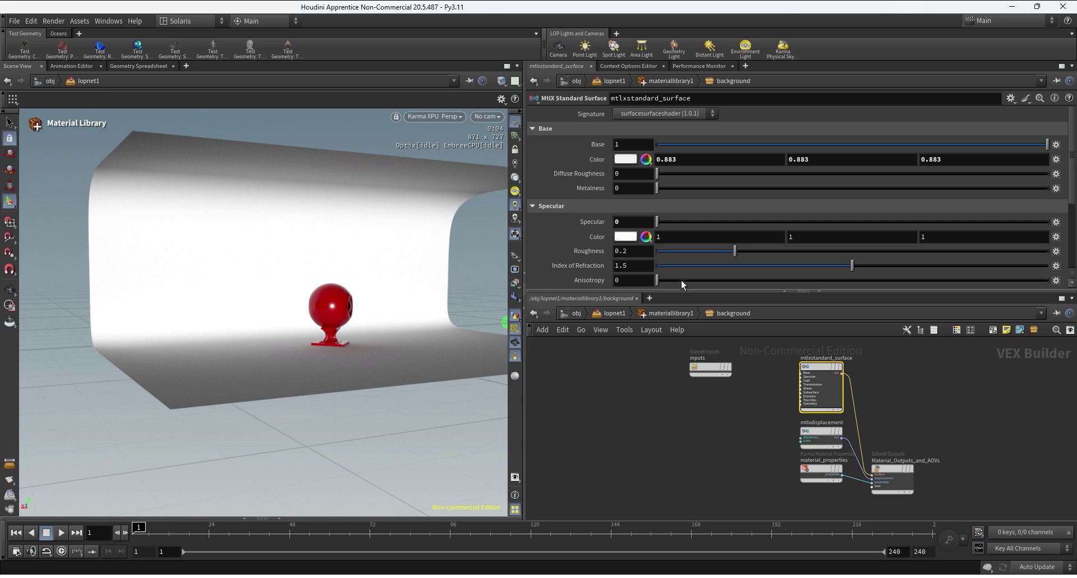
{"action": "left_click", "coordinate": [667, 315]}
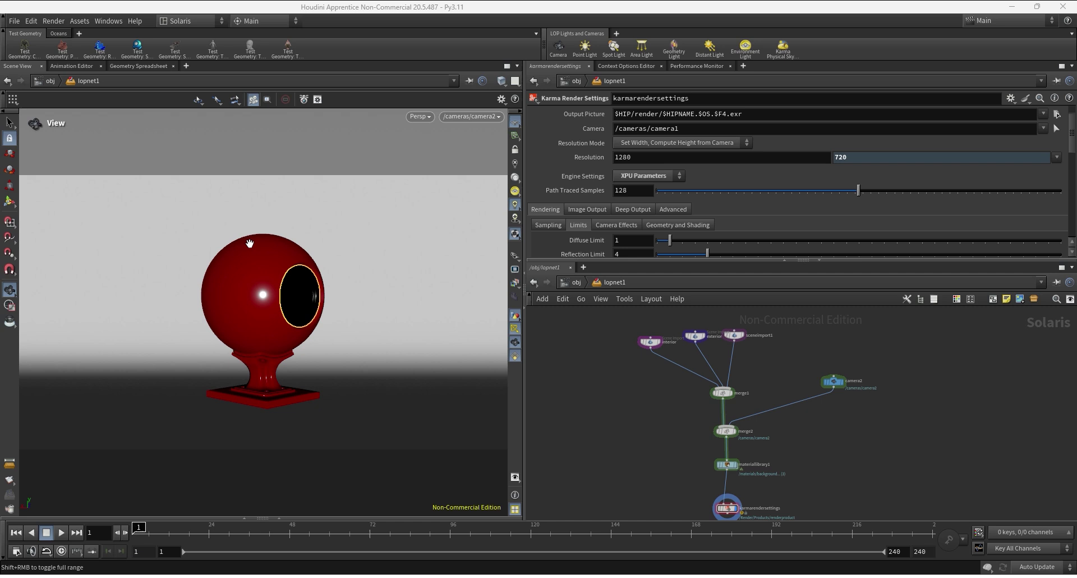
Add an area light from a side view of the ball and set its node apart, to the right of the main chain
{"action": "scroll", "coordinate": [250, 244], "scroll_direction": "down", "scroll_amount": 6}
{"action": "left_click_drag", "start_coordinate": [249, 244], "coordinate": [333, 251]}
{"action": "middle_click_drag", "start_coordinate": [333, 251], "coordinate": [296, 334]}
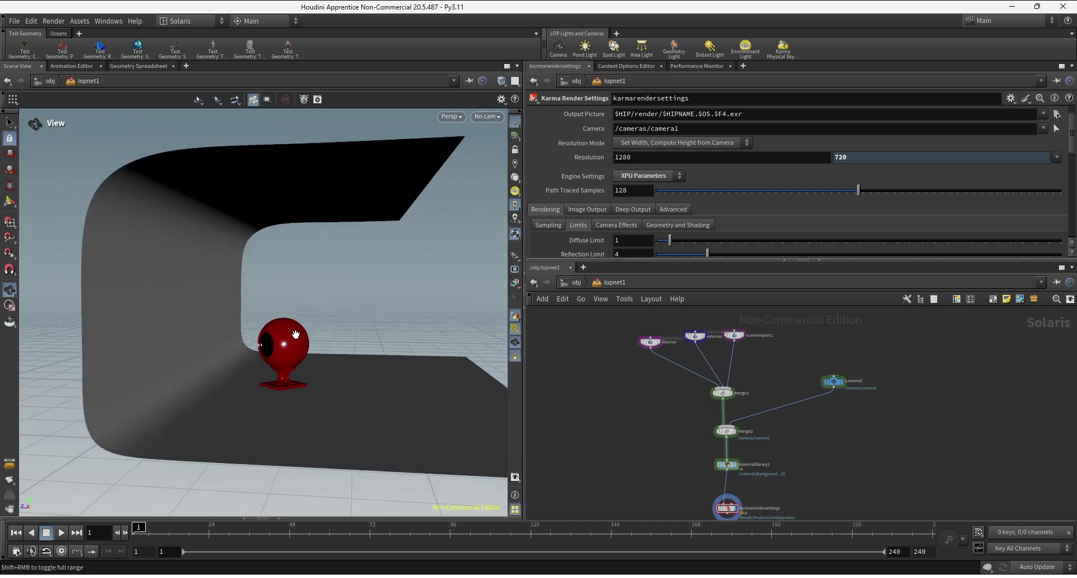
{"action": "mouse_move", "coordinate": [296, 335]}
{"action": "left_mouse_down"}
{"action": "mouse_move", "coordinate": [339, 308]}
{"action": "mouse_move", "coordinate": [298, 345]}
{"action": "mouse_move", "coordinate": [287, 339]}
{"action": "left_mouse_up"}
{"action": "left_click_drag", "start_coordinate": [371, 267], "coordinate": [334, 281]}
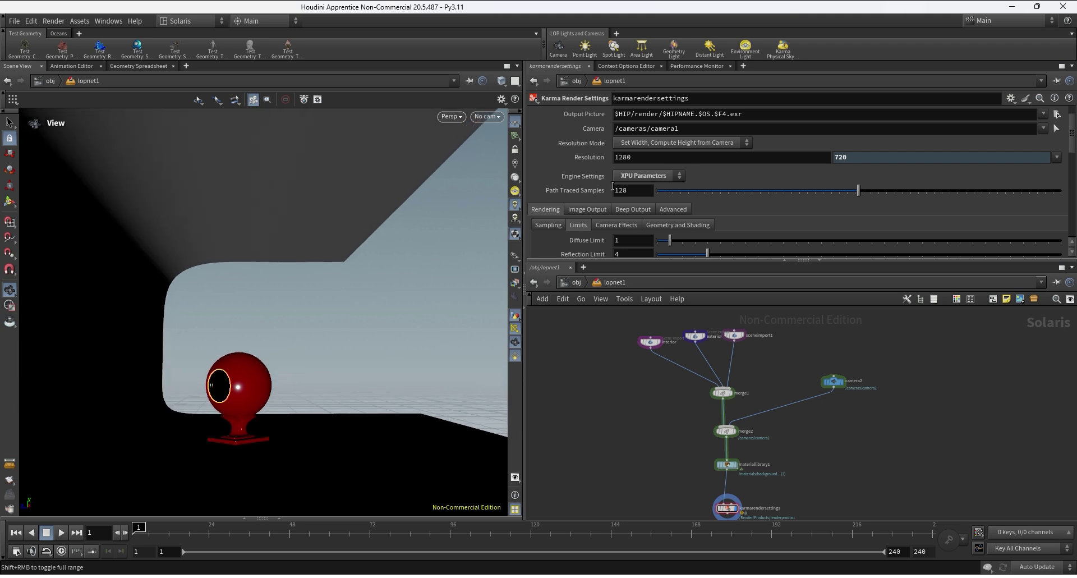
{"action": "left_click", "coordinate": [650, 56]}
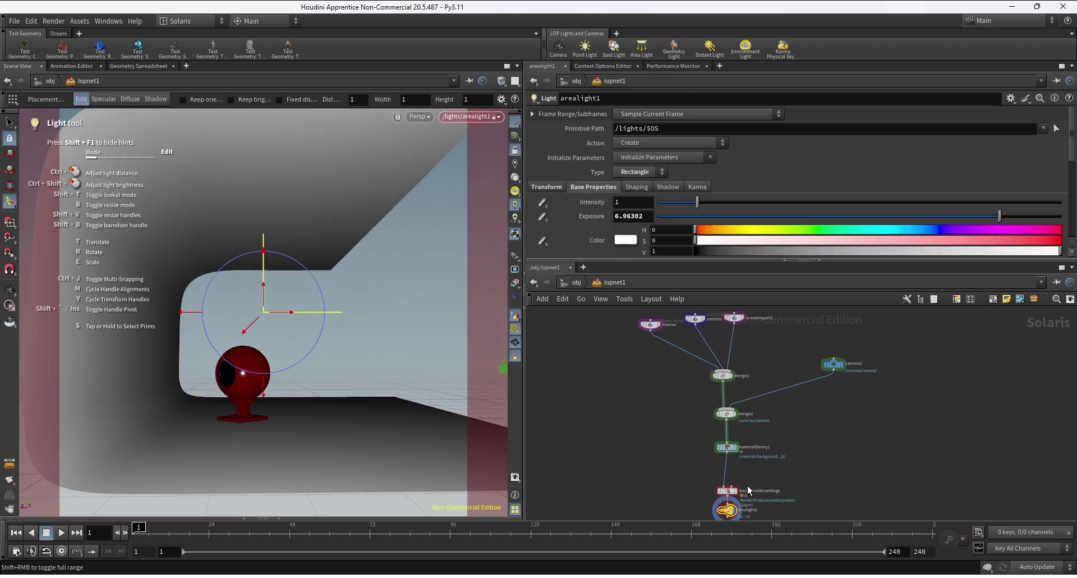
{"action": "left_click_drag", "start_coordinate": [726, 508], "coordinate": [821, 402]}
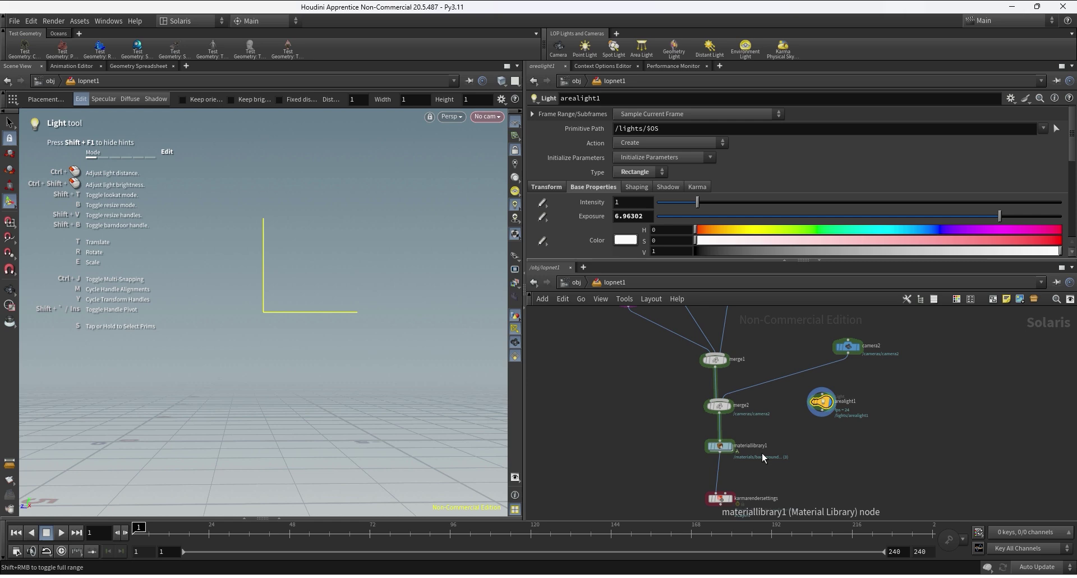
Insert a Merge node between merge2 and materiallibrary1 and connect the area light to it
{"action": "scroll", "coordinate": [741, 429], "scroll_direction": "up", "scroll_amount": 3}
{"action": "key", "text": "Tab"}
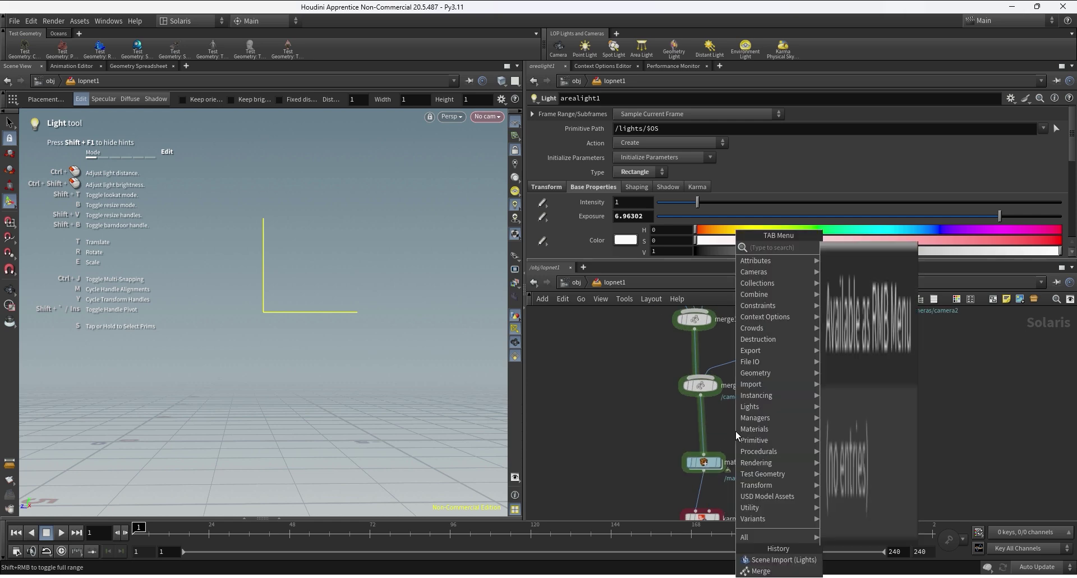
{"action": "type", "text": "merge"}
{"action": "key", "text": "Return"}
{"action": "left_click", "coordinate": [735, 431]}
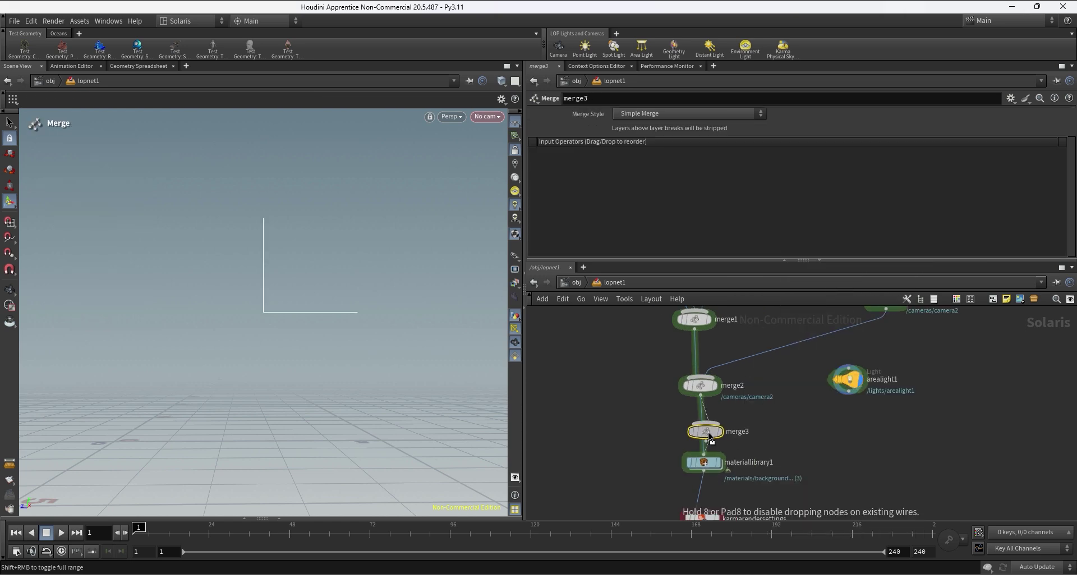
{"action": "left_click", "coordinate": [705, 436]}
{"action": "left_click", "coordinate": [848, 394]}
{"action": "left_click", "coordinate": [717, 434]}
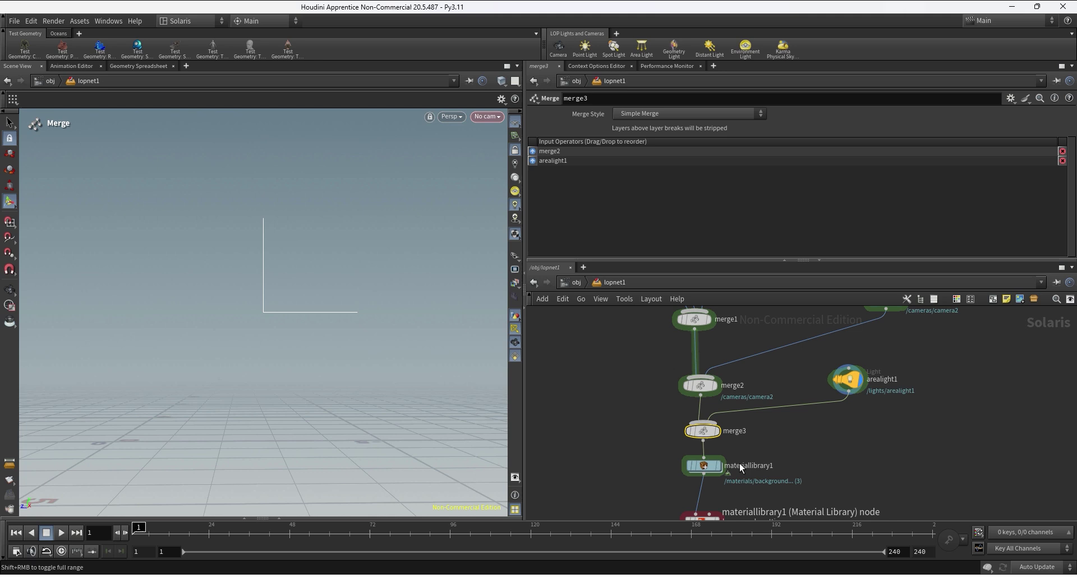
Display the output of the karmarendersettings node and tidy the materiallibrary1 node's position in the chain
{"action": "middle_click_drag", "start_coordinate": [740, 500], "coordinate": [745, 452]}
{"action": "left_click", "coordinate": [722, 476]}
{"action": "left_click_drag", "start_coordinate": [713, 414], "coordinate": [712, 425]}
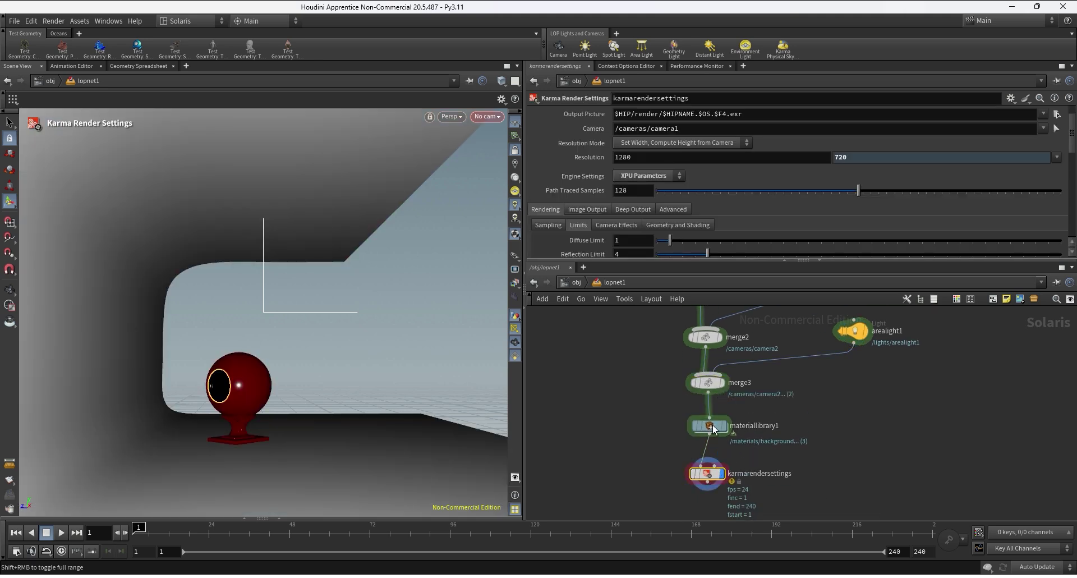
Select the area light and move it closer to the shader ball and the backdrop
{"action": "middle_click_drag", "start_coordinate": [822, 414], "coordinate": [794, 459]}
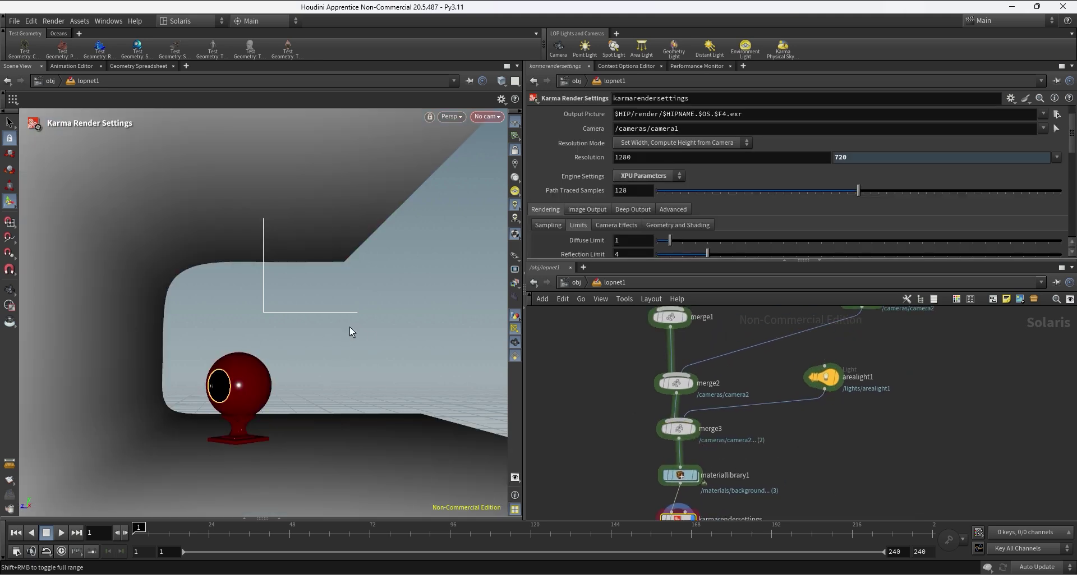
{"action": "key", "text": "Escape"}
{"action": "left_click_drag", "start_coordinate": [373, 257], "coordinate": [267, 349]}
{"action": "key", "text": "Return"}
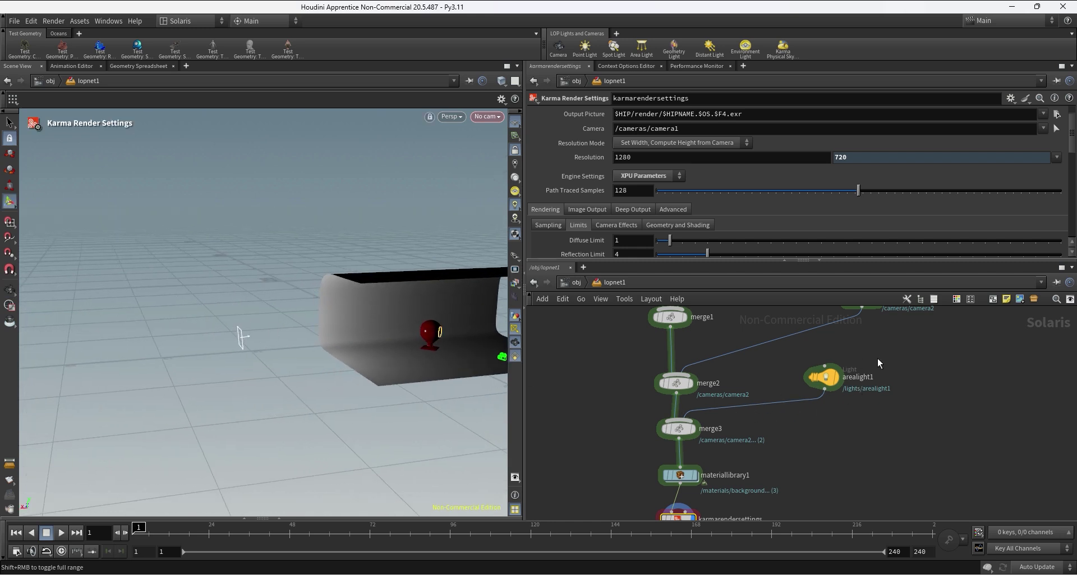
{"action": "left_click", "coordinate": [824, 377]}
{"action": "left_click_drag", "start_coordinate": [265, 334], "coordinate": [376, 339]}
{"action": "key", "text": "Escape"}
{"action": "key", "text": "Return"}
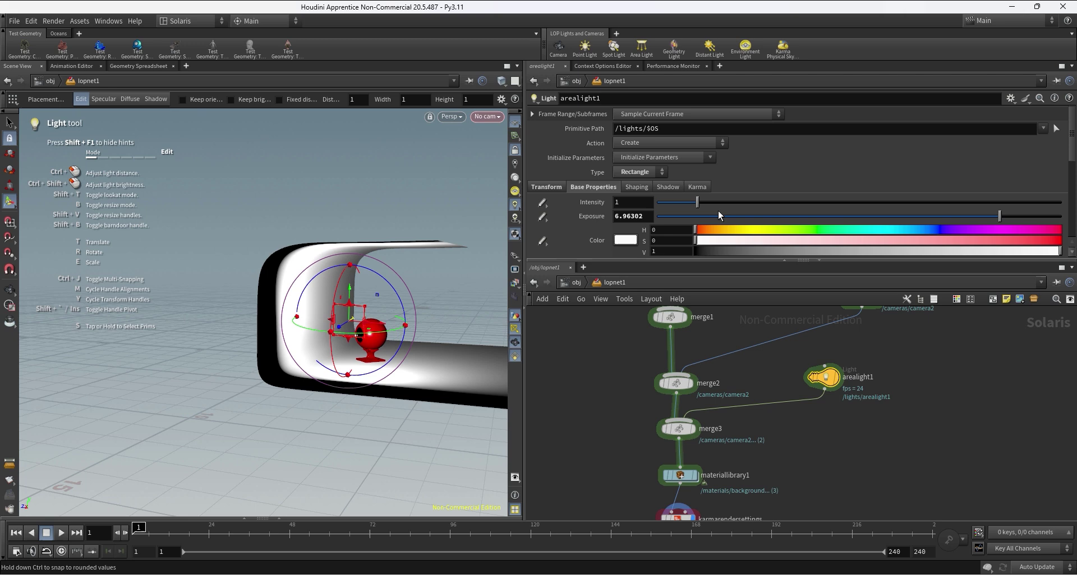
Set the area light's width to 6 and height to 4
{"action": "scroll", "coordinate": [716, 203], "scroll_direction": "down", "scroll_amount": 5}
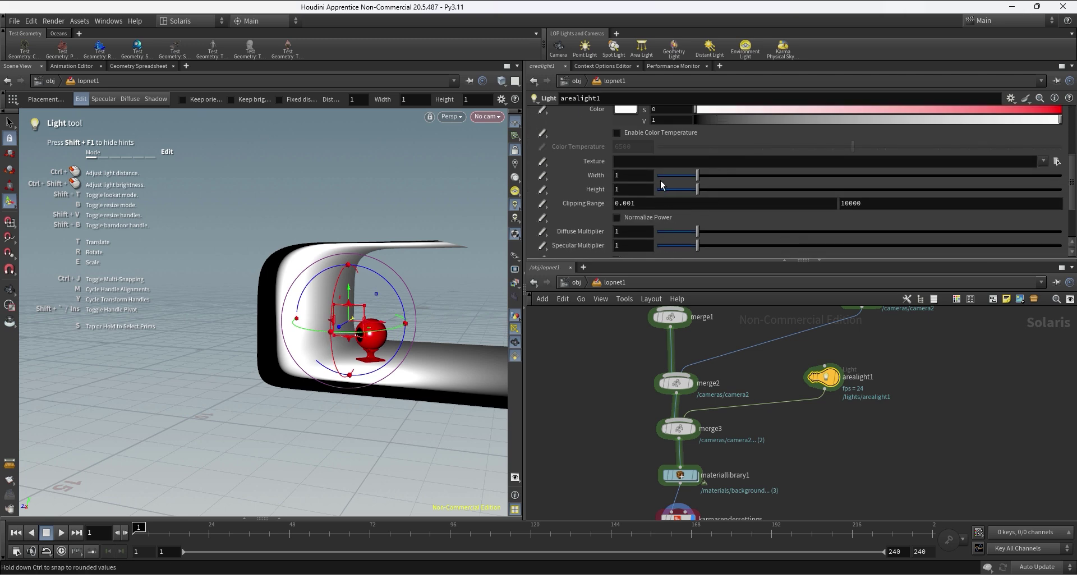
{"action": "left_click_drag", "start_coordinate": [636, 178], "coordinate": [591, 186]}
{"action": "type", "text": "6"}
{"action": "key", "text": "Tab"}
{"action": "type", "text": "4"}
{"action": "key", "text": "Return"}
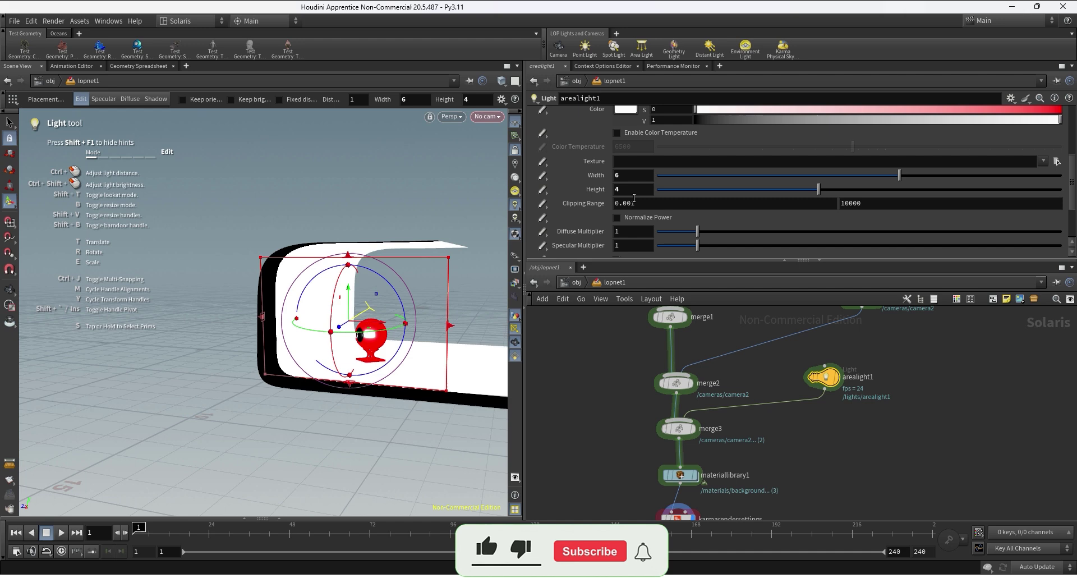
Set the area light's exposure to 1
{"action": "left_click_drag", "start_coordinate": [350, 263], "coordinate": [235, 251], "text": "alt"}
{"action": "scroll", "coordinate": [631, 175], "scroll_direction": "up", "scroll_amount": 3}
{"action": "left_click_drag", "start_coordinate": [644, 172], "coordinate": [492, 202]}
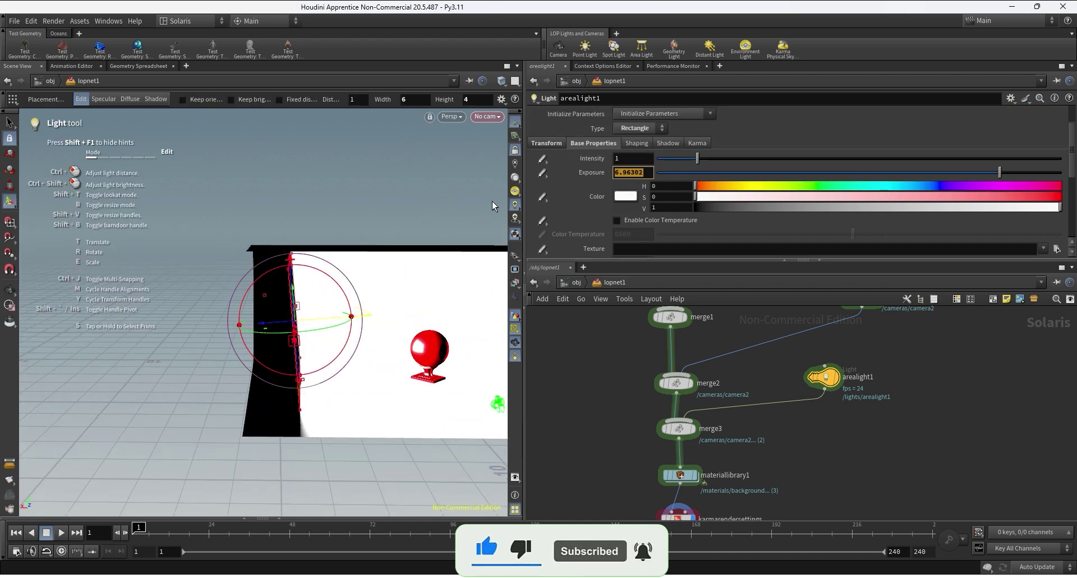
{"action": "key", "text": "ctrl+z"}
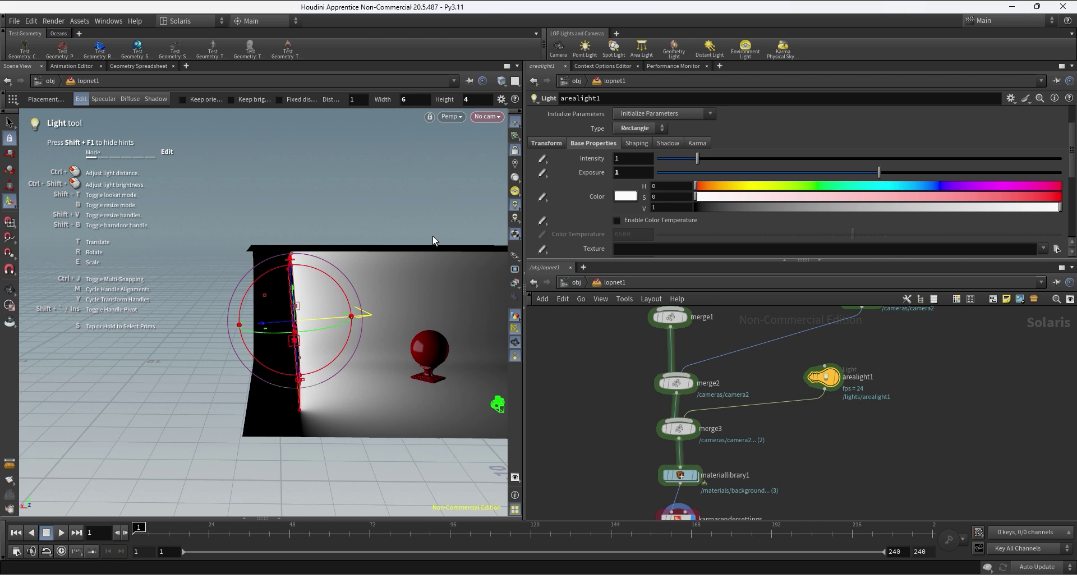
Straighten the area light by setting its rotation to 0, 90, 0
{"action": "left_click_drag", "start_coordinate": [332, 281], "coordinate": [339, 288]}
{"action": "left_click", "coordinate": [545, 144]}
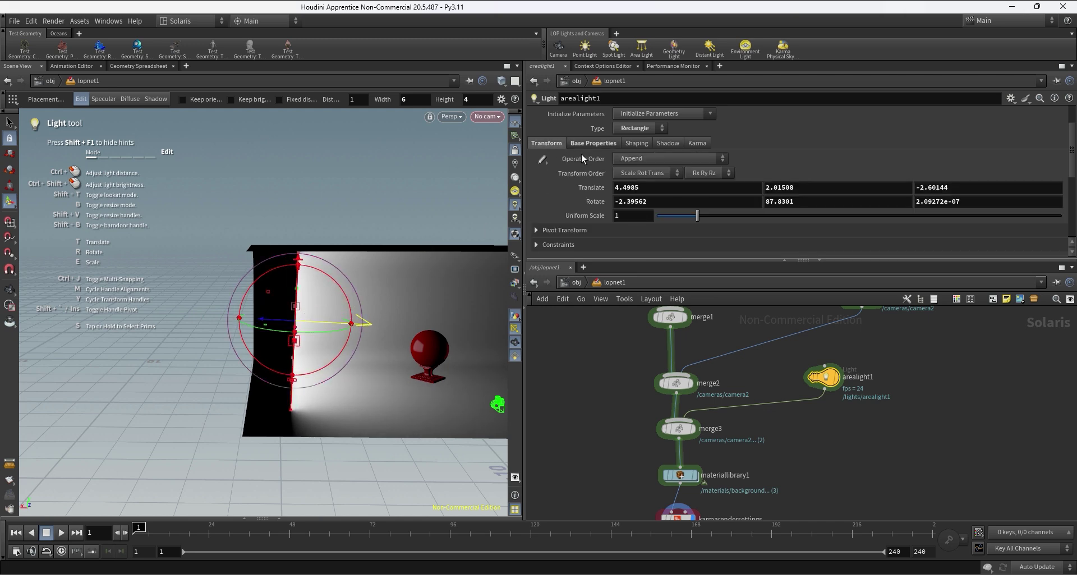
{"action": "left_click", "coordinate": [701, 201]}
{"action": "type", "text": "0"}
{"action": "key", "text": "Tab"}
{"action": "type", "text": "90"}
{"action": "key", "text": "Tab"}
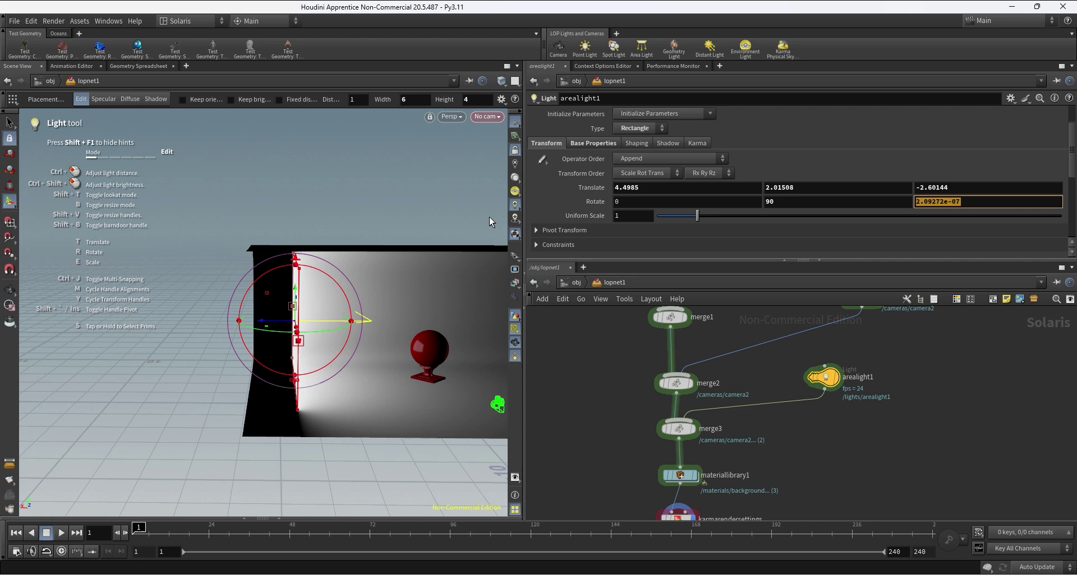
{"action": "key", "text": "Return"}
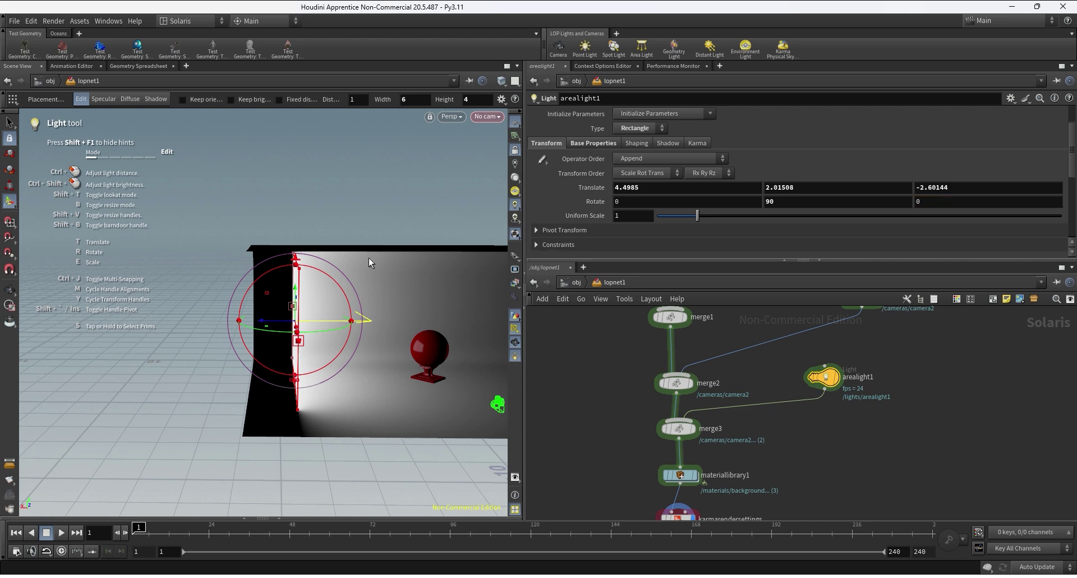
Move the area light along the Z axis to about -3.65, beside the backdrop opening
{"action": "left_click_drag", "start_coordinate": [369, 258], "coordinate": [460, 261], "text": "alt"}
{"action": "key", "text": "Return"}
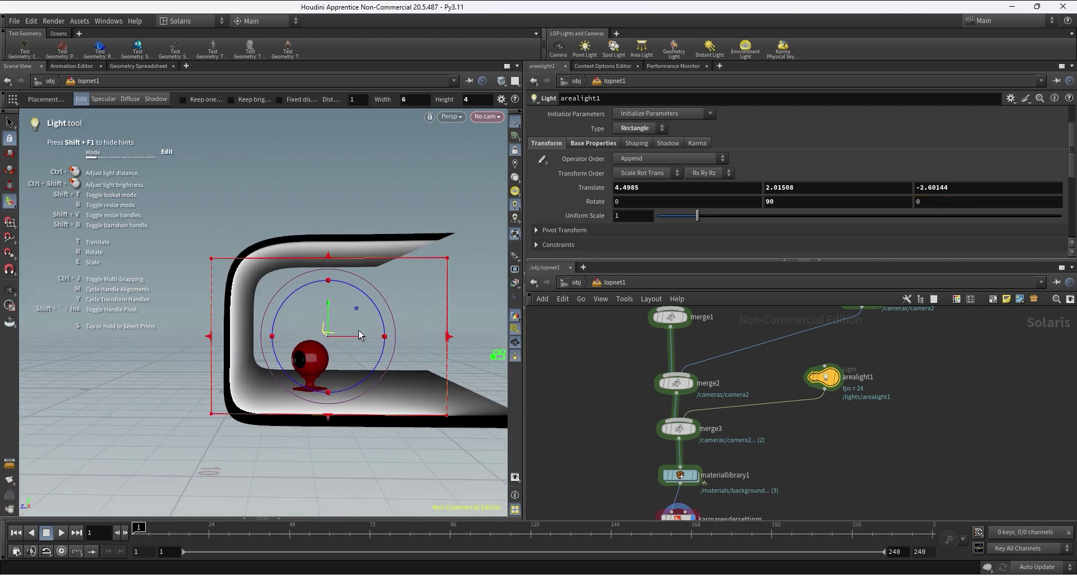
{"action": "left_click_drag", "start_coordinate": [358, 335], "coordinate": [404, 334]}
{"action": "key", "text": "Escape"}
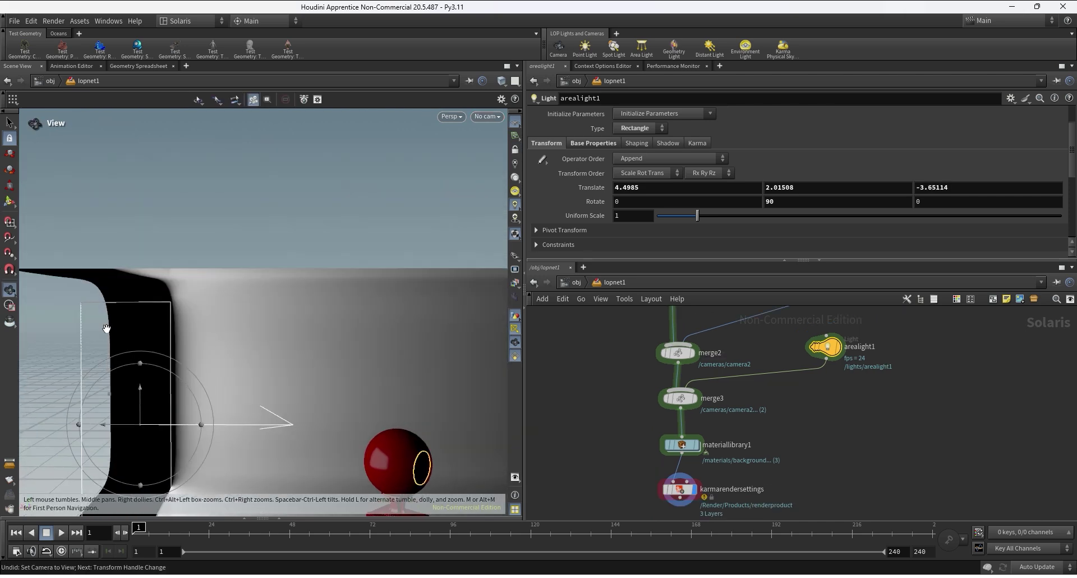
{"action": "middle_click_drag", "start_coordinate": [107, 328], "coordinate": [115, 275]}
{"action": "right_click_drag", "start_coordinate": [248, 388], "coordinate": [274, 385]}
{"action": "key", "text": "Return"}
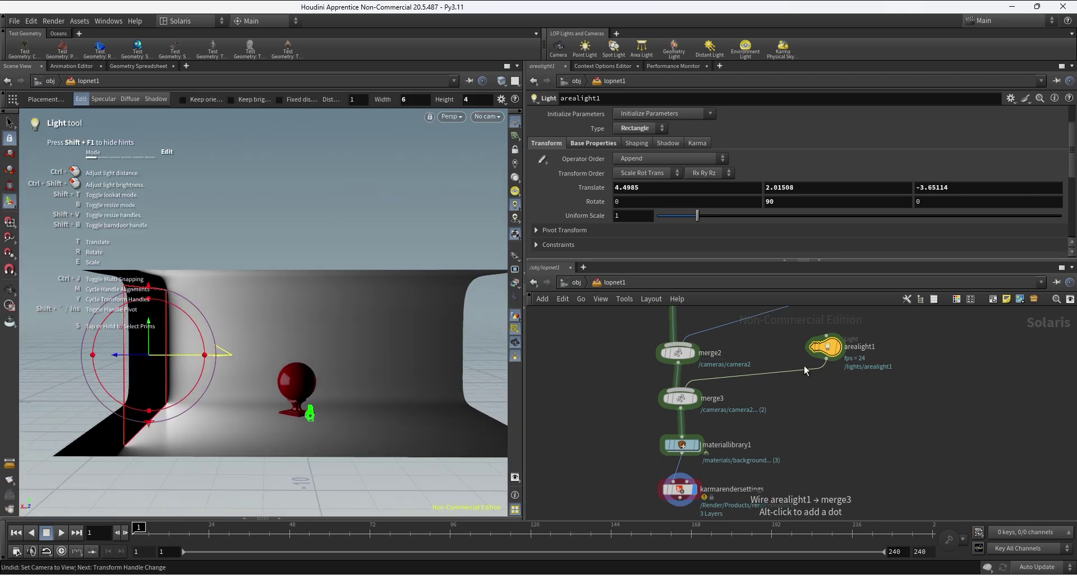
Duplicate the area light node, connect the copy to merge3, and shift the original closer to the main chain
{"action": "left_click_drag", "start_coordinate": [827, 351], "coordinate": [780, 383], "text": "alt"}
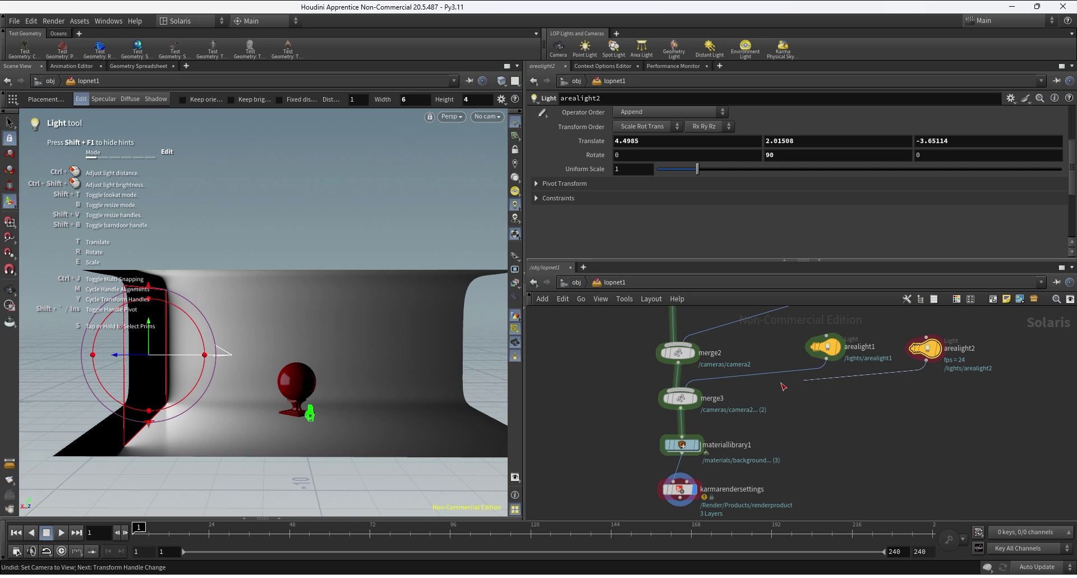
{"action": "left_click", "coordinate": [681, 398]}
{"action": "left_click_drag", "start_coordinate": [825, 347], "coordinate": [793, 345]}
Rename the original light node left and the duplicated light node right
{"action": "double_click", "coordinate": [834, 346]}
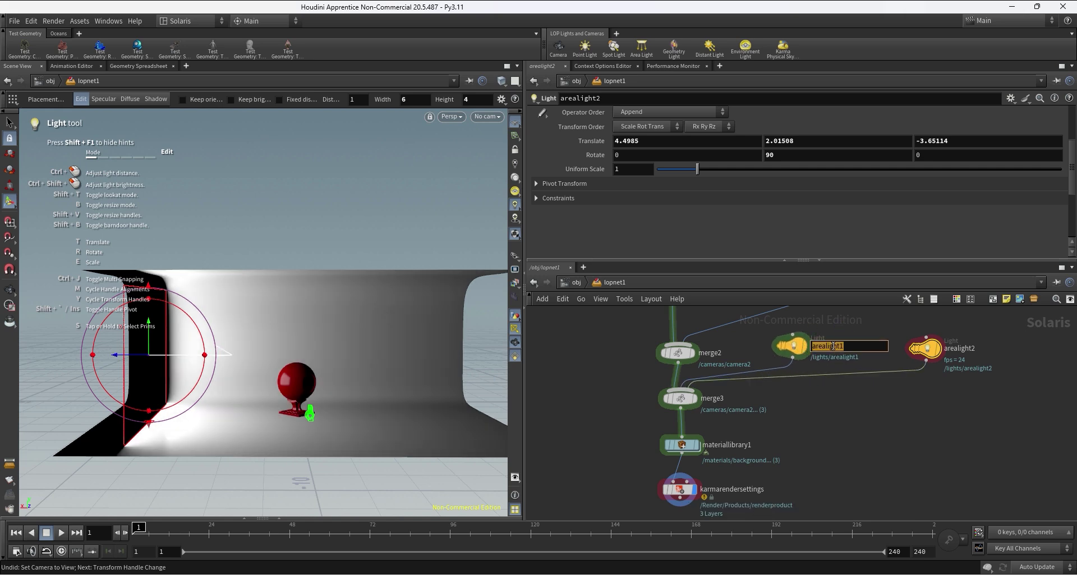
{"action": "type", "text": "left"}
{"action": "key", "text": "Return"}
{"action": "double_click", "coordinate": [960, 348]}
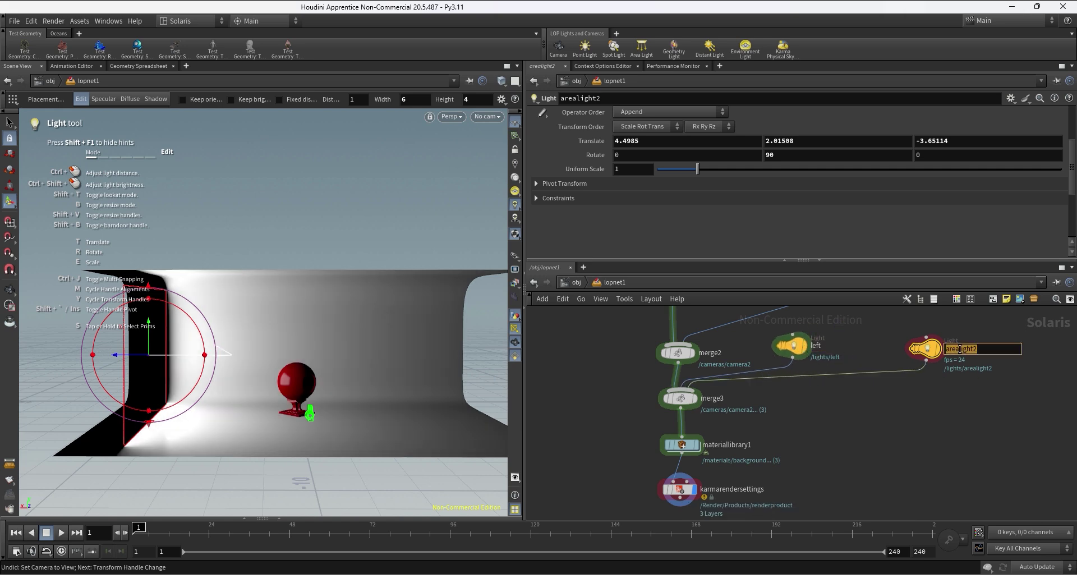
{"action": "type", "text": "right"}
{"action": "key", "text": "Return"}
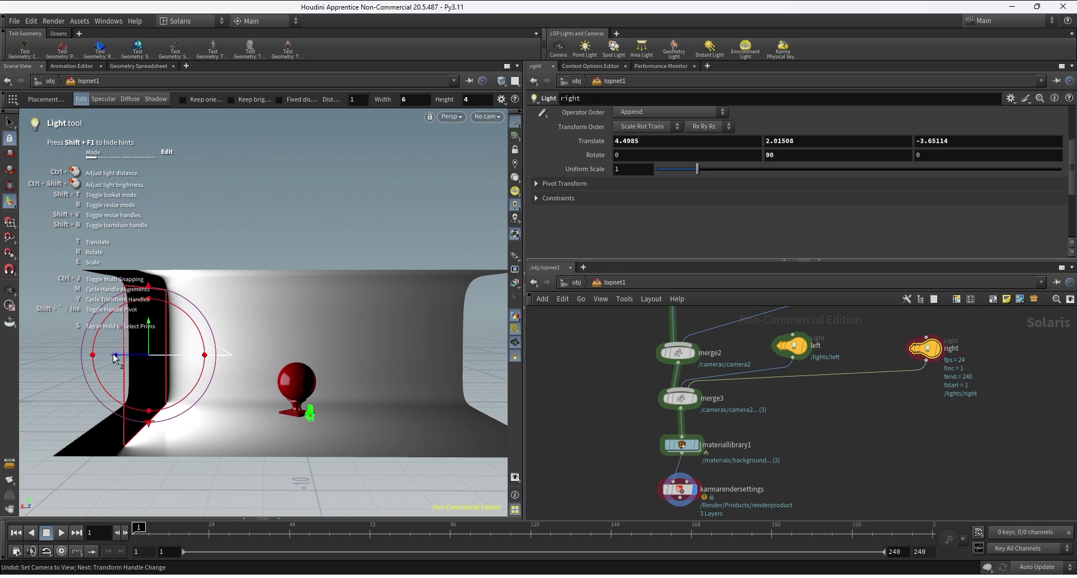
Move the right light to the opposite side of the ball at about X -4.23 and set its Y rotation to -90
{"action": "left_click_drag", "start_coordinate": [114, 358], "coordinate": [452, 375]}
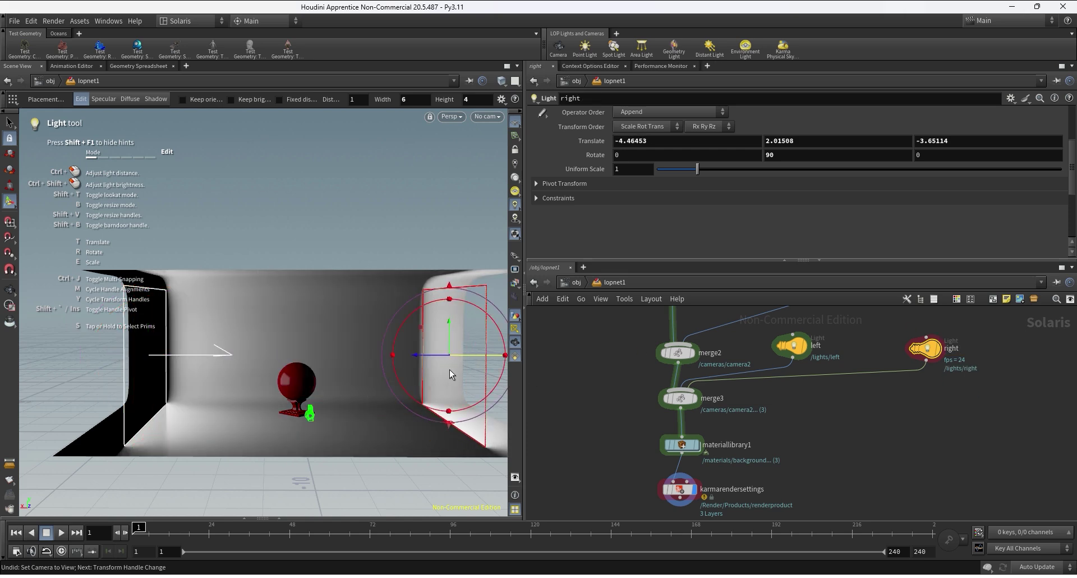
{"action": "left_click", "coordinate": [774, 155]}
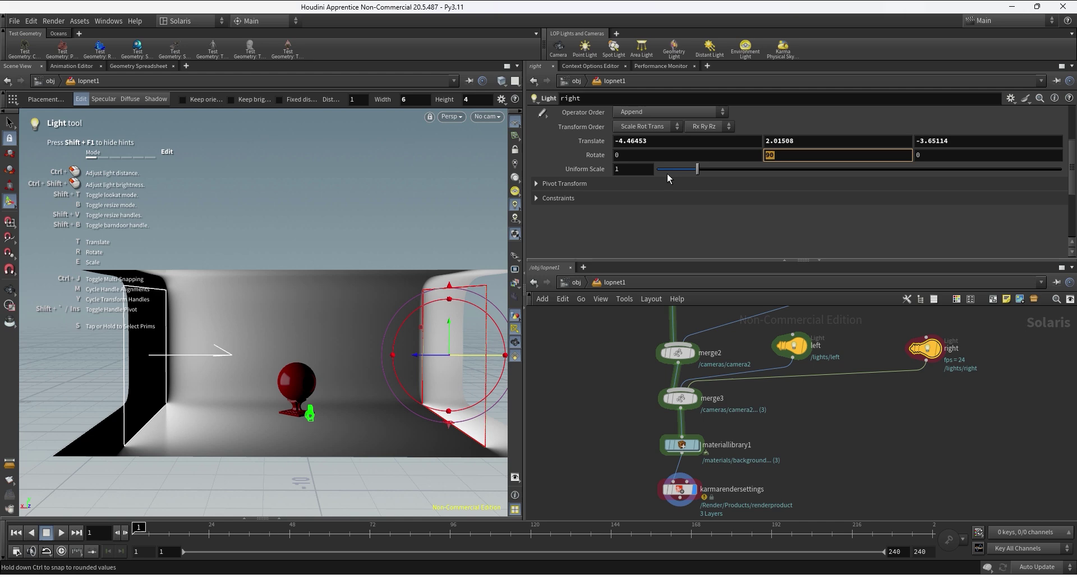
{"action": "type", "text": "-90"}
{"action": "key", "text": "Return"}
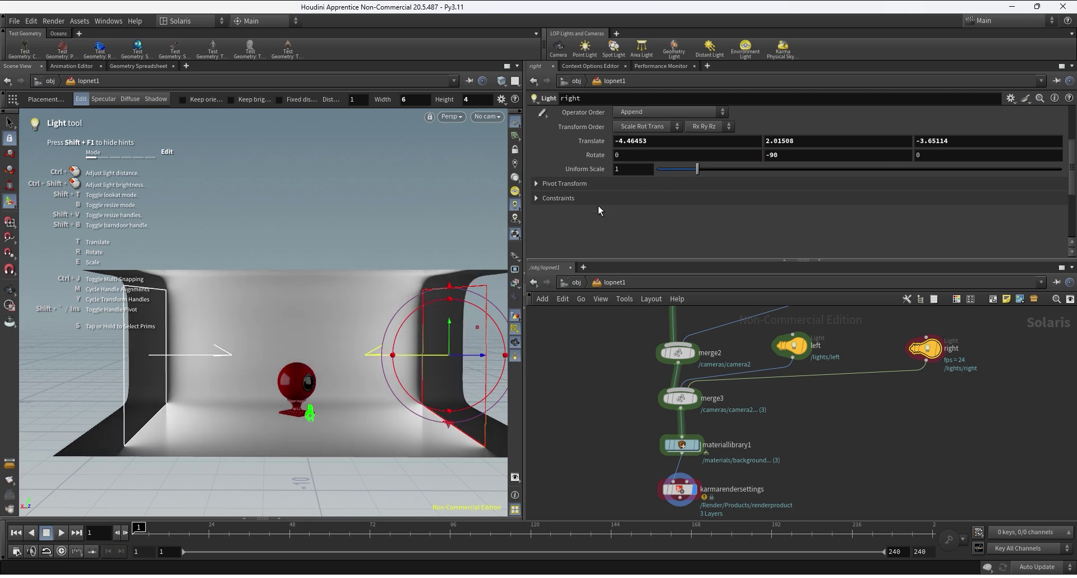
{"action": "left_click_drag", "start_coordinate": [408, 361], "coordinate": [381, 382], "text": "alt"}
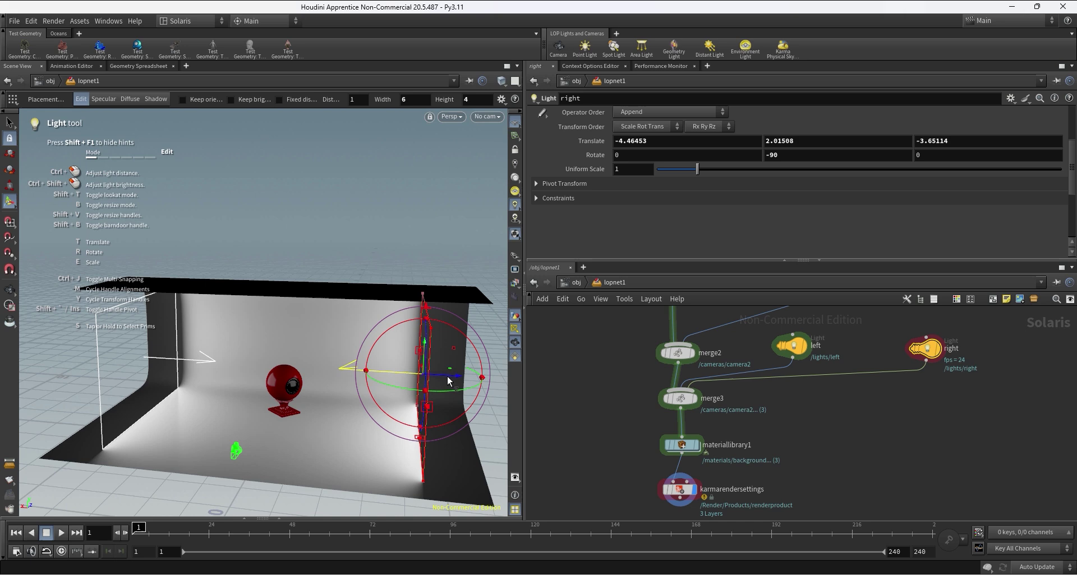
{"action": "left_click_drag", "start_coordinate": [449, 375], "coordinate": [441, 375]}
{"action": "left_click_drag", "start_coordinate": [374, 378], "coordinate": [385, 352], "text": "alt"}
Move the right light's node beside left, duplicate it, connect the copy to merge3, and rename it front
{"action": "left_click_drag", "start_coordinate": [924, 352], "coordinate": [855, 351]}
{"action": "left_click_drag", "start_coordinate": [855, 350], "coordinate": [696, 391], "text": "alt"}
{"action": "left_click", "coordinate": [961, 349]}
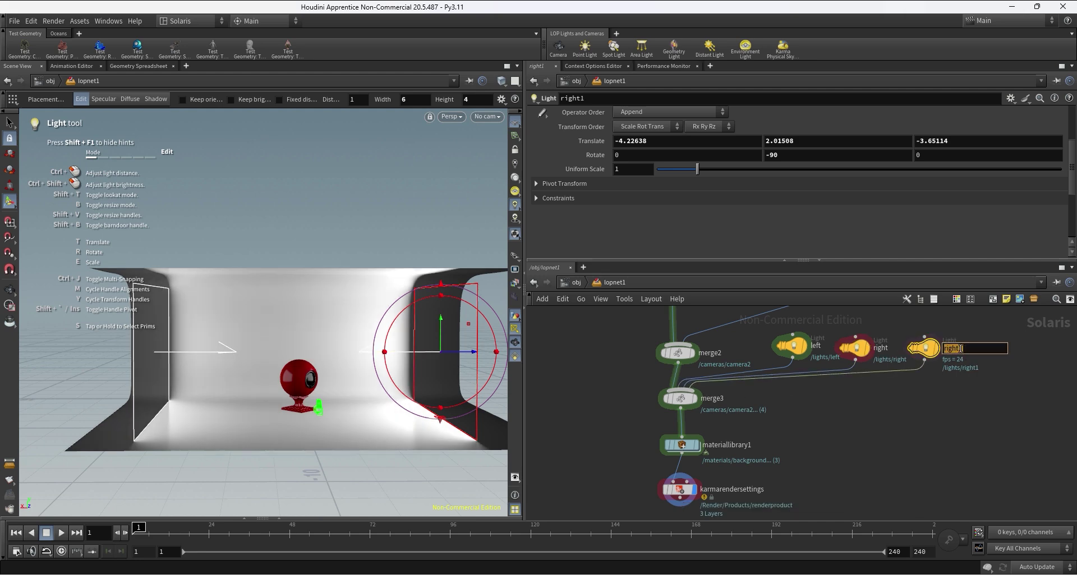
{"action": "key", "text": "Return"}
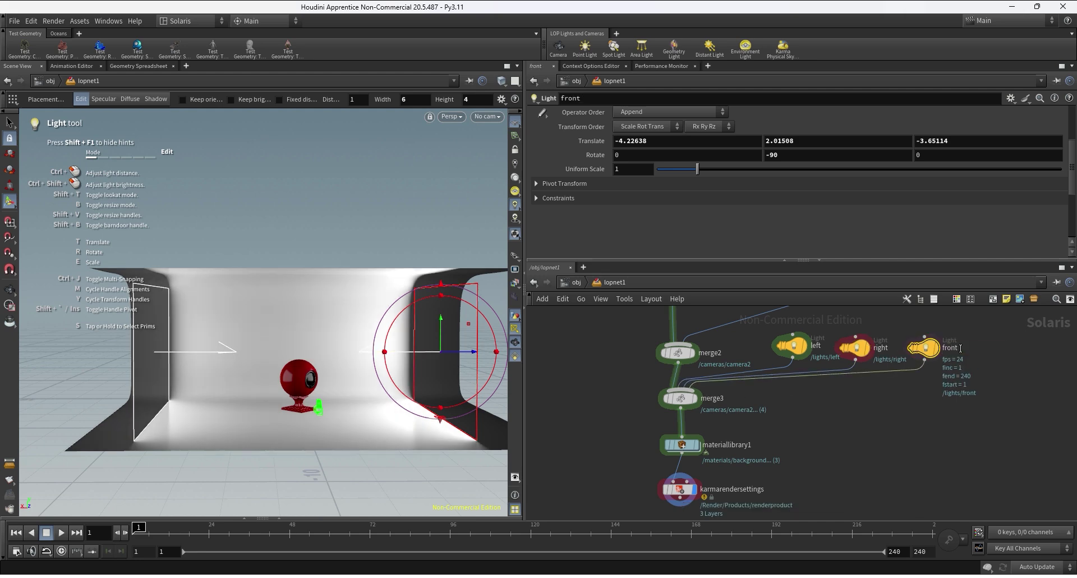
Turn the front light toward the backdrop by setting its Y rotation to -180
{"action": "left_click_drag", "start_coordinate": [352, 385], "coordinate": [384, 394], "text": "alt"}
{"action": "right_click_drag", "start_coordinate": [385, 394], "coordinate": [372, 362], "text": "alt"}
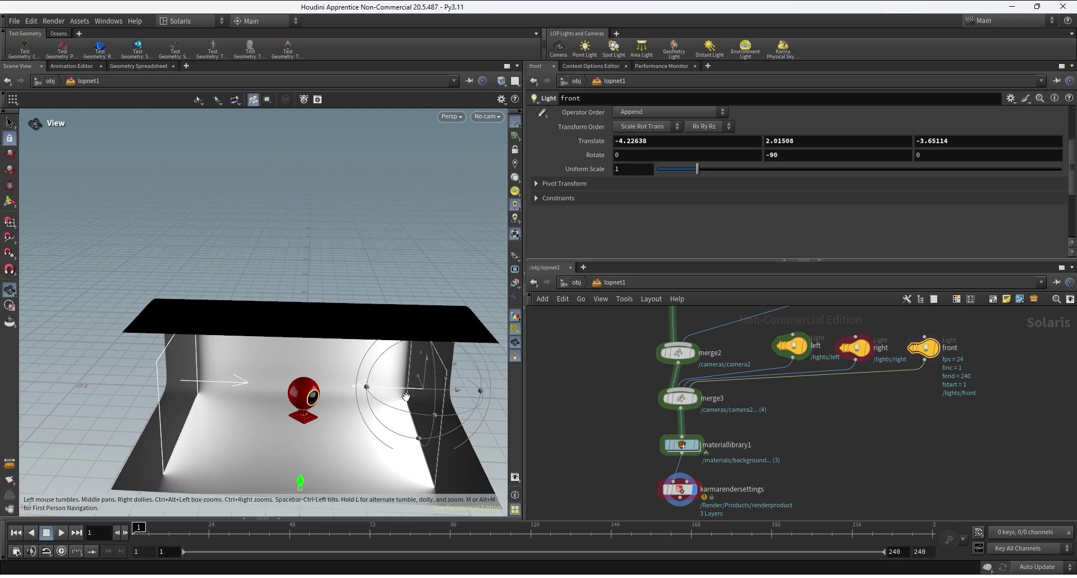
{"action": "middle_click_drag", "start_coordinate": [436, 416], "coordinate": [425, 380], "text": "alt"}
{"action": "left_click_drag", "start_coordinate": [437, 373], "coordinate": [423, 373]}
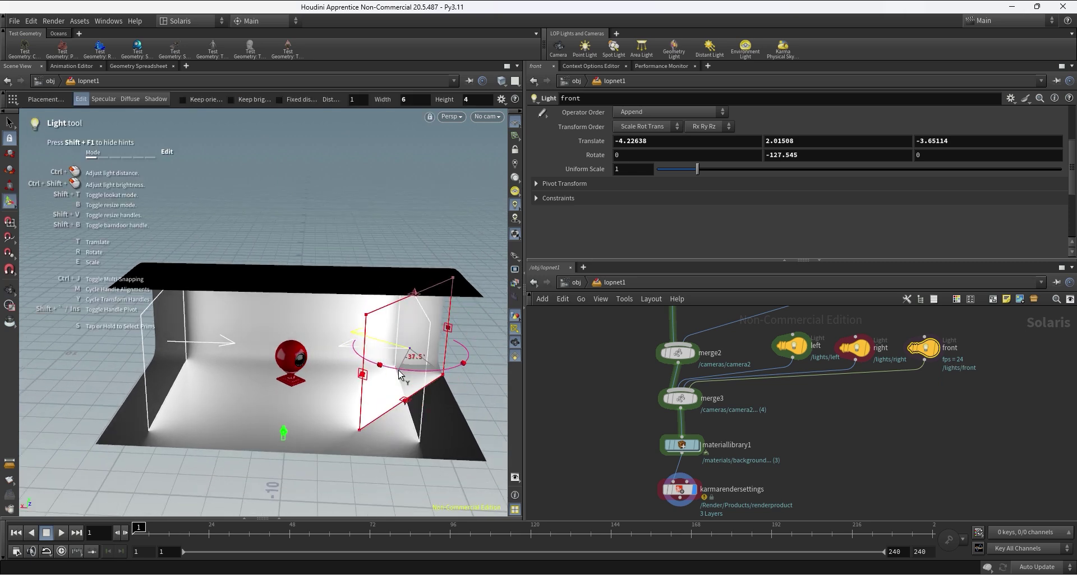
{"action": "left_click_drag", "start_coordinate": [398, 370], "coordinate": [398, 370]}
{"action": "left_click_drag", "start_coordinate": [808, 155], "coordinate": [681, 172]}
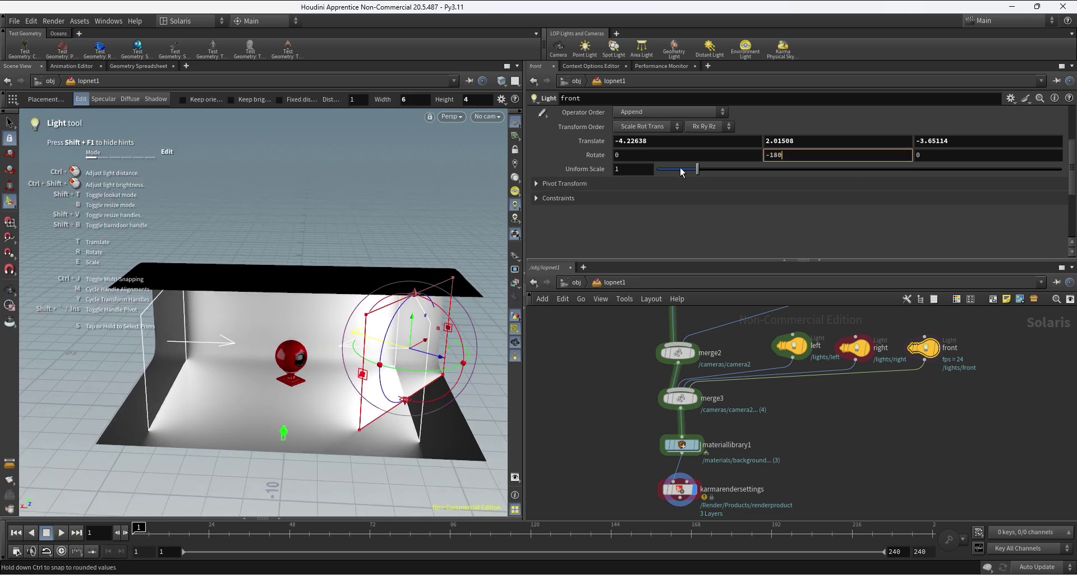
{"action": "key", "text": "Return"}
Move the front light in front of the ball, to about X 0.18 and Z -6.6
{"action": "left_click_drag", "start_coordinate": [408, 354], "coordinate": [281, 291], "text": "alt"}
{"action": "key", "text": "Return"}
{"action": "key", "text": "Escape"}
{"action": "key", "text": "Return"}
{"action": "key", "text": "Escape"}
{"action": "scroll", "coordinate": [274, 379], "scroll_direction": "up", "scroll_amount": 3}
{"action": "key", "text": "Return"}
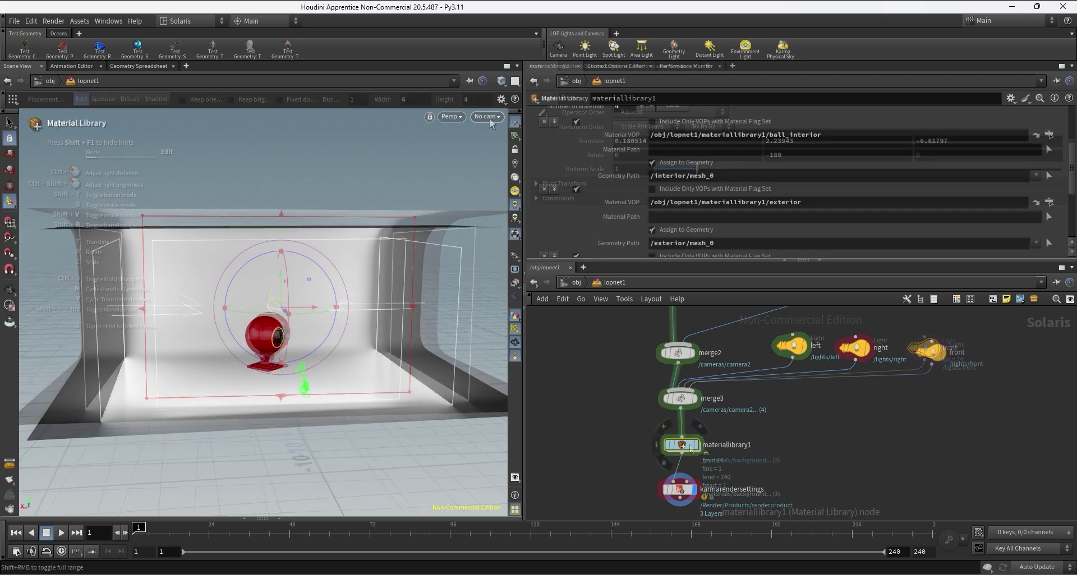
Switch the viewport renderer to Karma XPU and set the left light's exposure to 0.5
{"action": "left_click", "coordinate": [462, 115]}
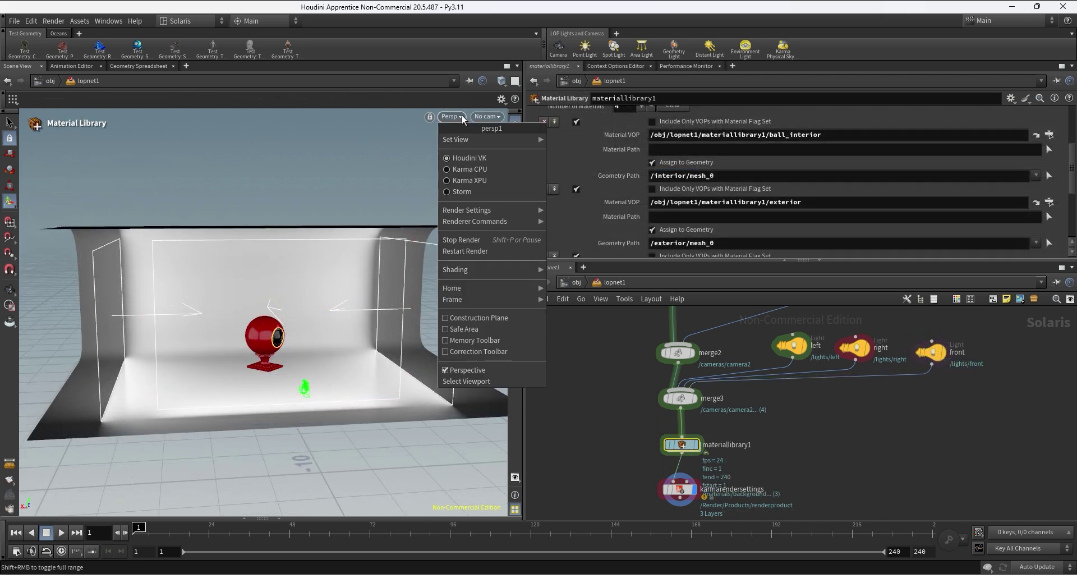
{"action": "left_click", "coordinate": [469, 180]}
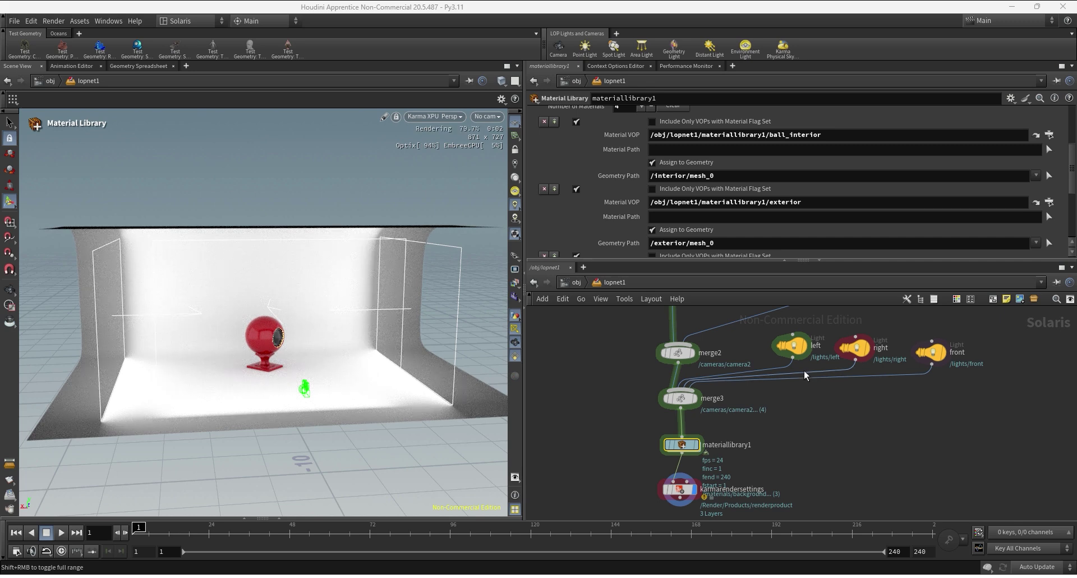
{"action": "left_click", "coordinate": [791, 347]}
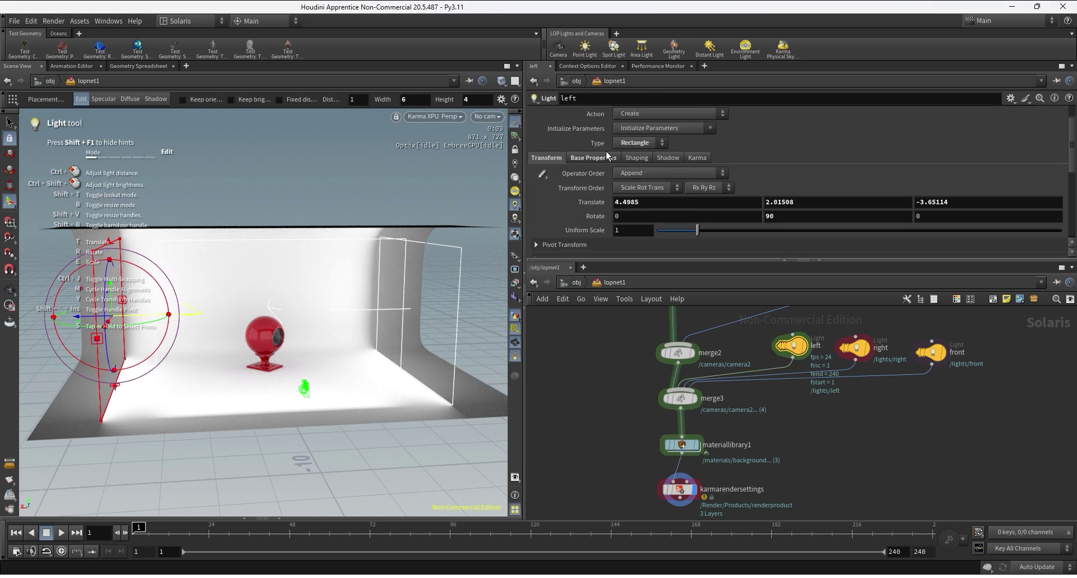
{"action": "left_click", "coordinate": [603, 155]}
{"action": "type", "text": "0.5"}
{"action": "key", "text": "Return"}
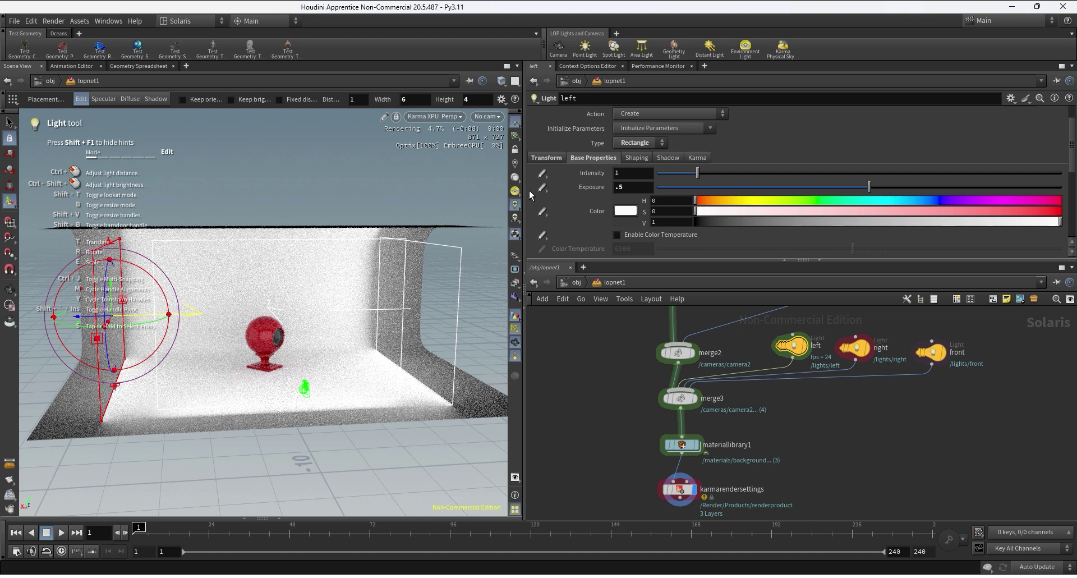
Set the right light's exposure to 0.5
{"action": "left_click", "coordinate": [854, 348]}
{"action": "scroll", "coordinate": [627, 187], "scroll_direction": "up", "scroll_amount": 3}
{"action": "left_click", "coordinate": [597, 187]}
{"action": "left_click_drag", "start_coordinate": [624, 216], "coordinate": [533, 227]}
{"action": "type", "text": ".5"}
{"action": "key", "text": "Return"}
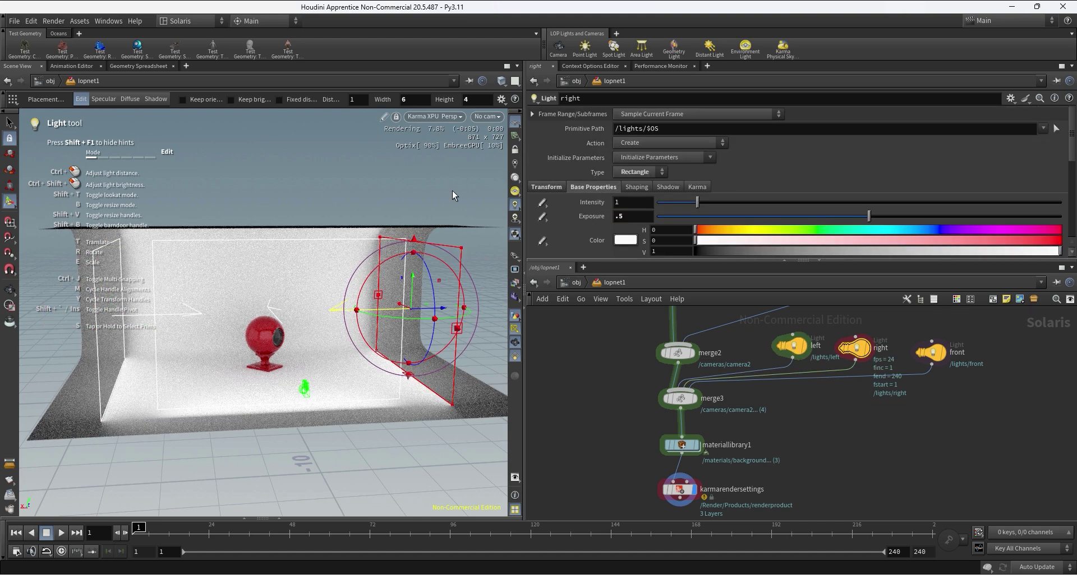
Set the front light's exposure to 0.5
{"action": "left_click", "coordinate": [932, 352]}
{"action": "left_click", "coordinate": [593, 187]}
{"action": "left_click_drag", "start_coordinate": [627, 216], "coordinate": [578, 223]}
{"action": "type", "text": ".5"}
{"action": "key", "text": "Return"}
Move the front light slightly along its Z axis, then view the scene through /cameras/camera2
{"action": "left_click_drag", "start_coordinate": [331, 305], "coordinate": [449, 305], "text": "alt"}
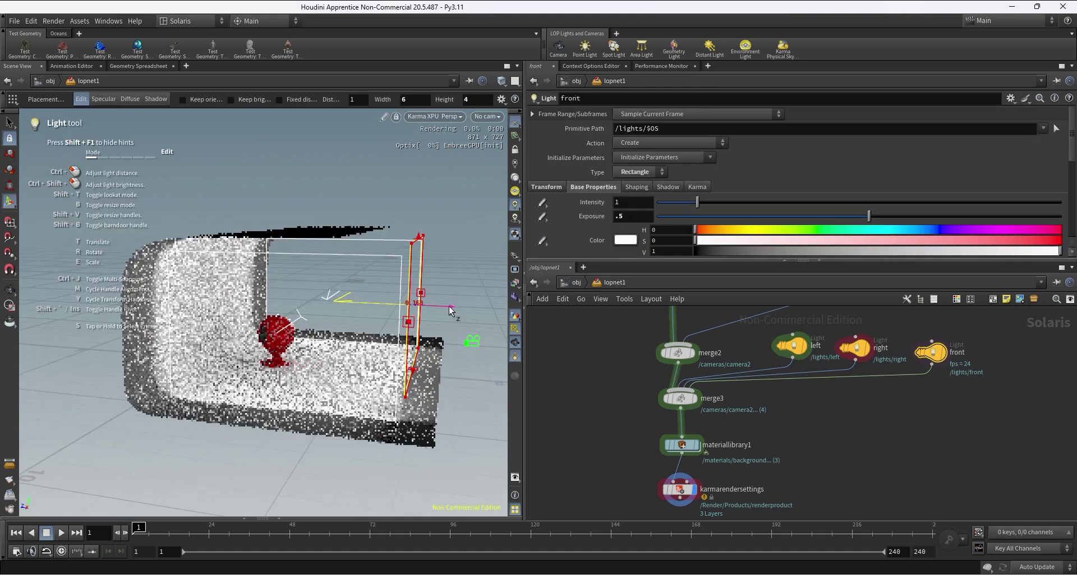
{"action": "left_click", "coordinate": [487, 118]}
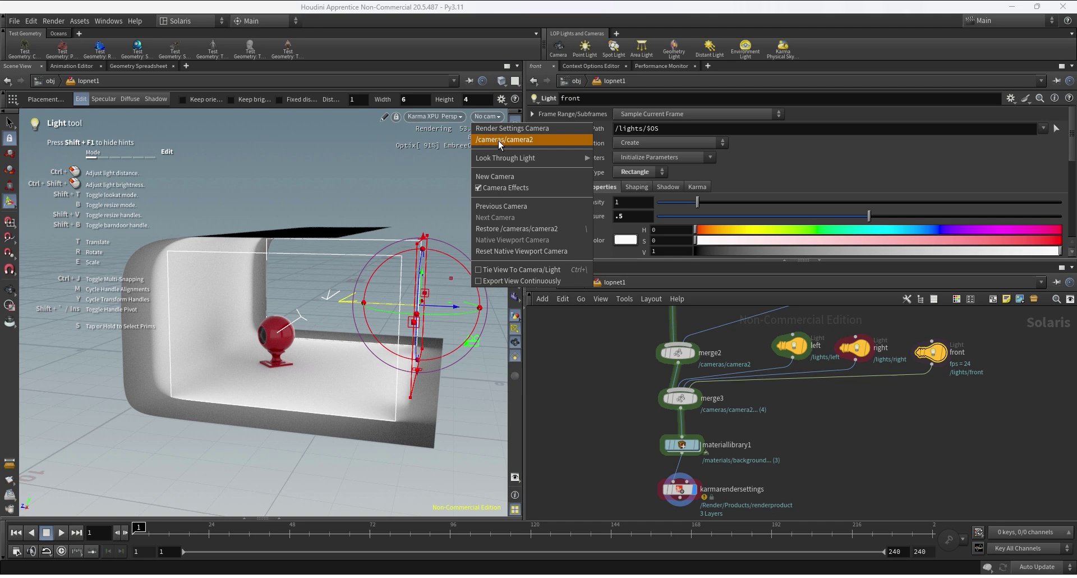
{"action": "left_click", "coordinate": [498, 140]}
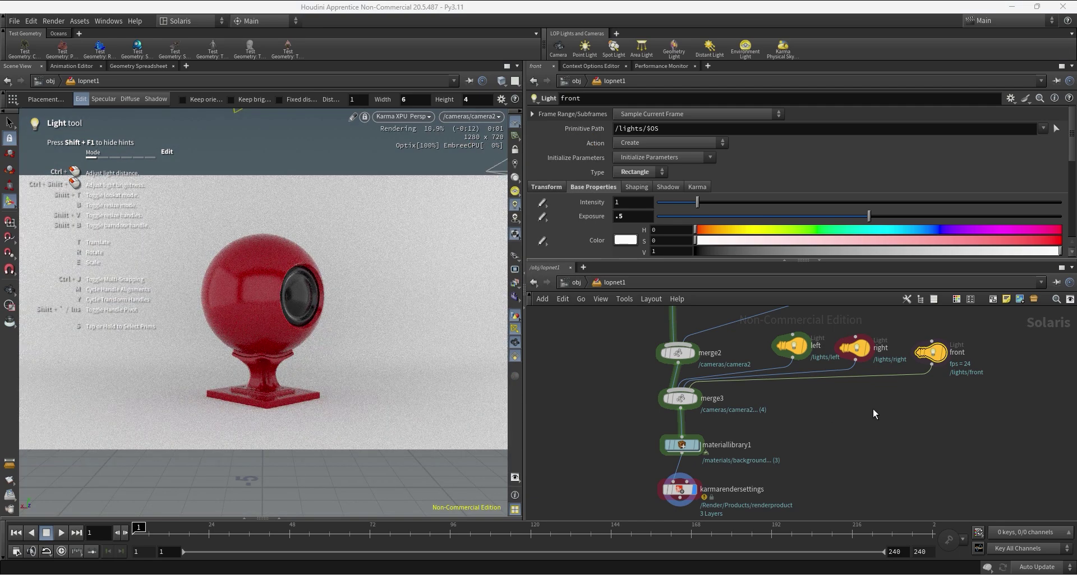
Select the left, right and front lights together and set their exposure to 0.75
{"action": "left_click_drag", "start_coordinate": [981, 377], "coordinate": [775, 324]}
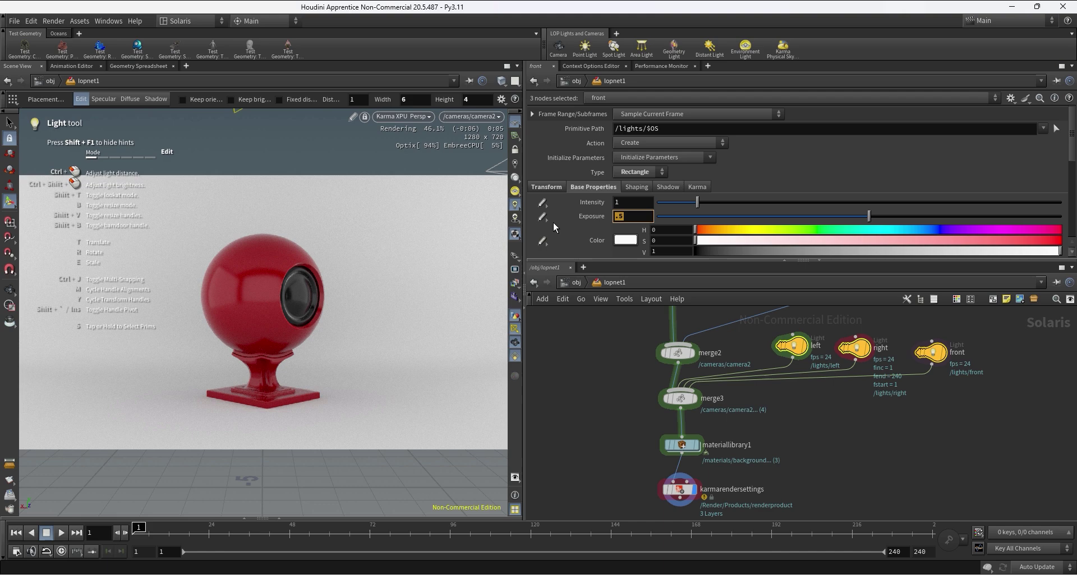
{"action": "type", "text": ".75"}
{"action": "key", "text": "Return"}
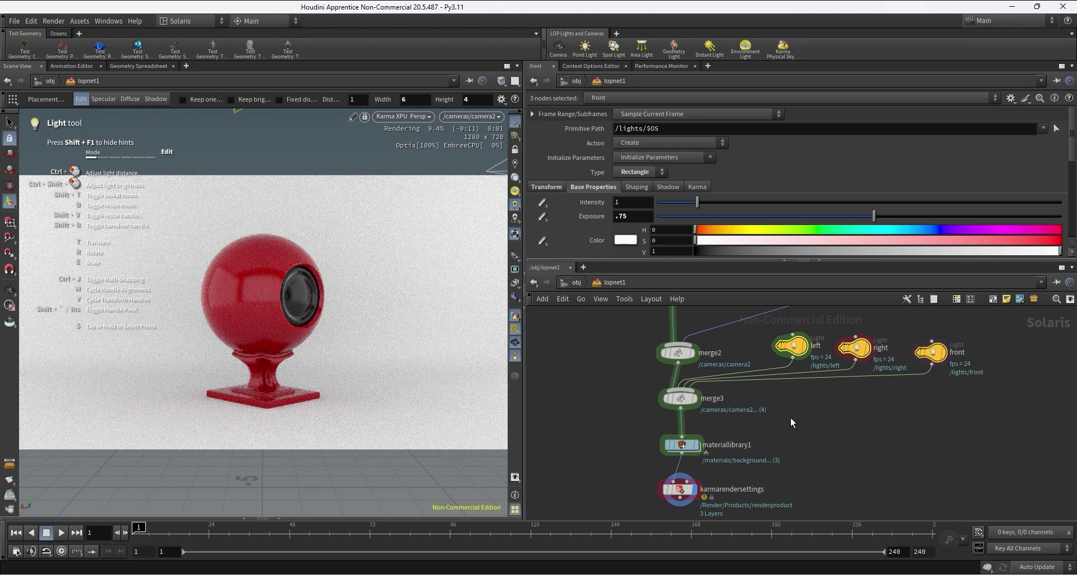
{"action": "left_click", "coordinate": [857, 438]}
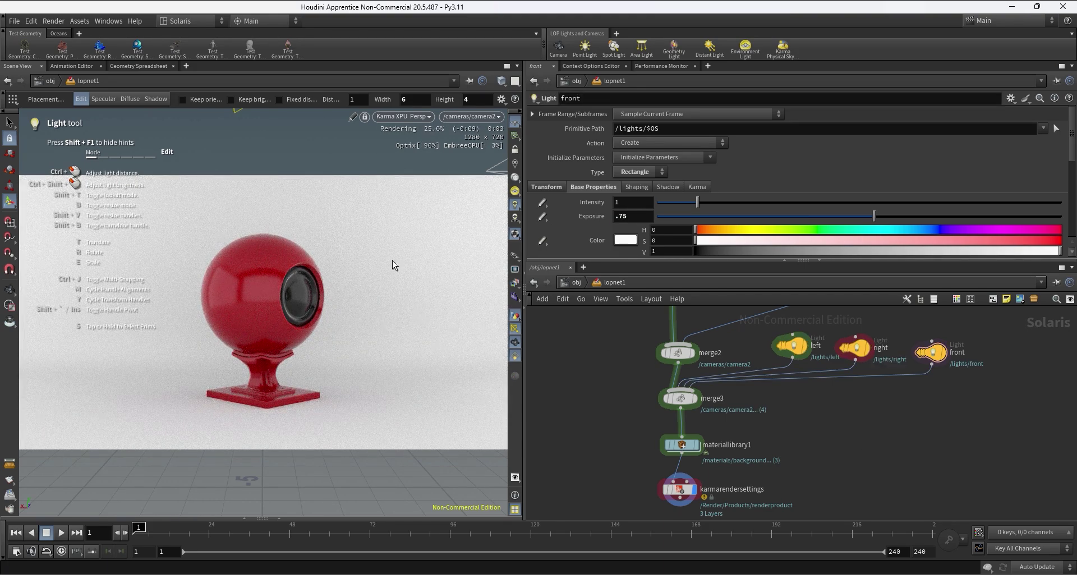
Display the materiallibrary1 node's output and leave the camera view to show the whole backdrop with its lights from outside
{"action": "left_click", "coordinate": [676, 448]}
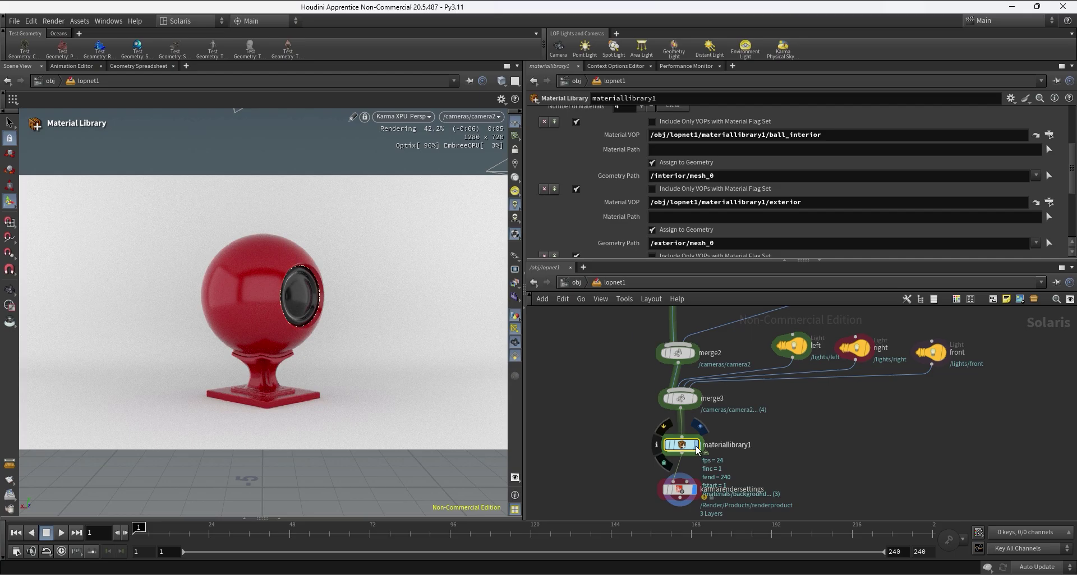
{"action": "left_click", "coordinate": [696, 445]}
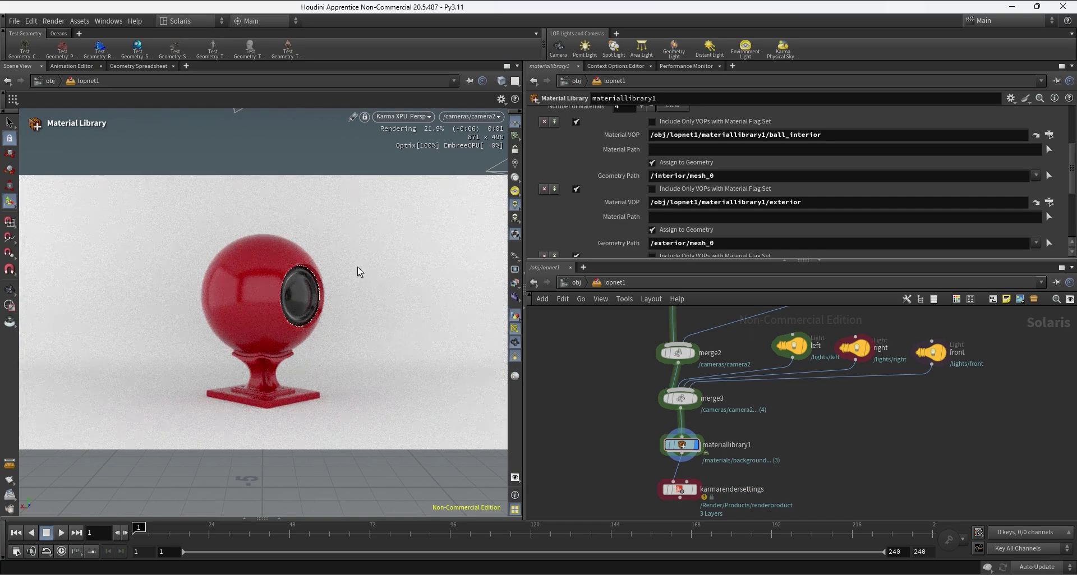
{"action": "key", "text": "Escape"}
{"action": "scroll", "coordinate": [294, 227], "scroll_direction": "down", "scroll_amount": 2}
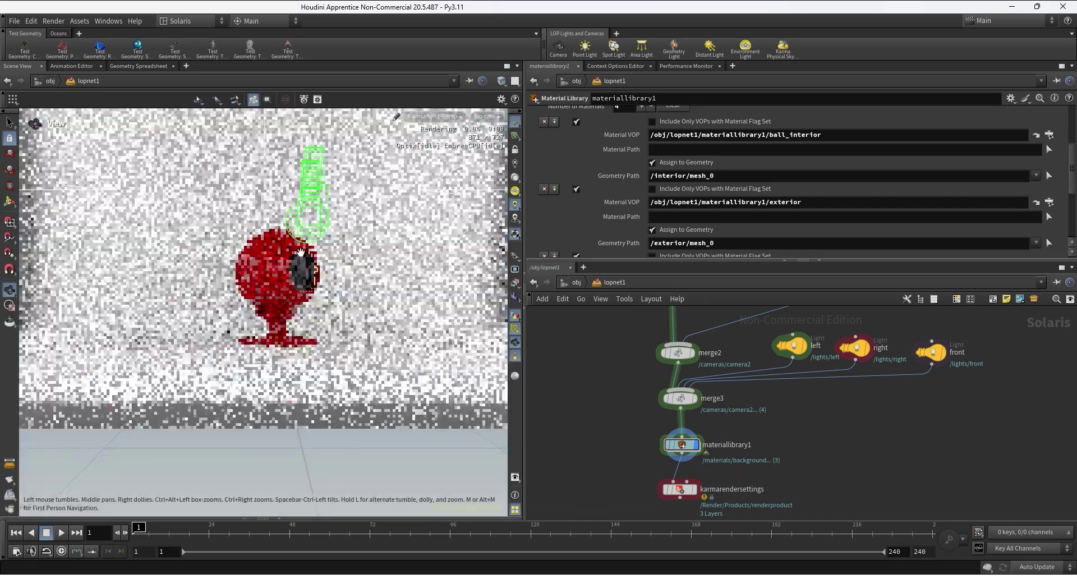
{"action": "middle_click_drag", "start_coordinate": [293, 227], "coordinate": [306, 320]}
{"action": "scroll", "coordinate": [304, 240], "scroll_direction": "down", "scroll_amount": 3}
{"action": "left_click_drag", "start_coordinate": [306, 320], "coordinate": [393, 297]}
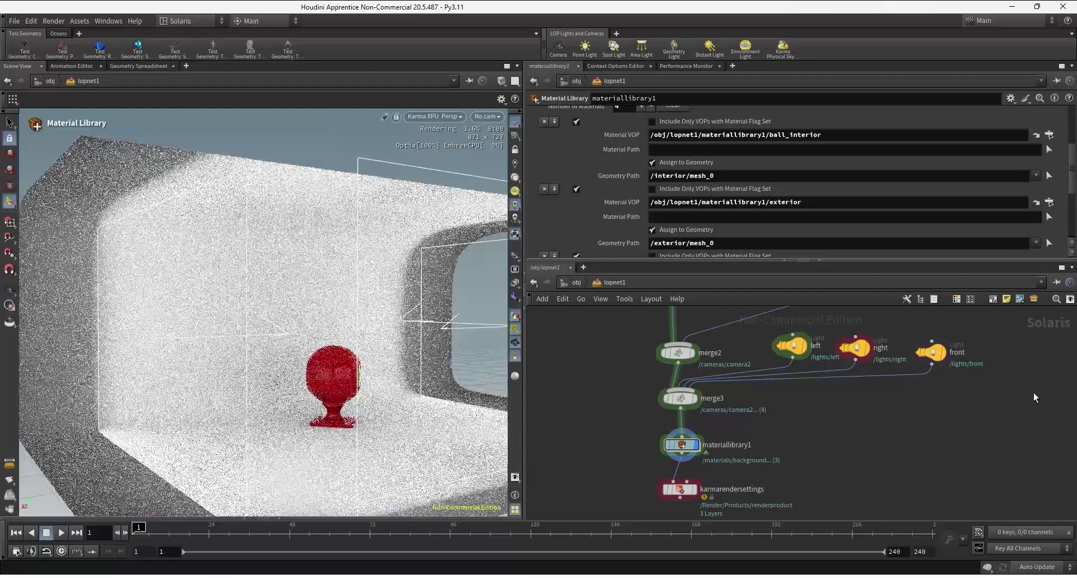
Duplicate the front light with its connection to merge3 and rename the copy top
{"action": "left_click_drag", "start_coordinate": [931, 355], "coordinate": [704, 415]}
{"action": "left_click", "coordinate": [704, 415]}
{"action": "double_click", "coordinate": [1022, 355]}
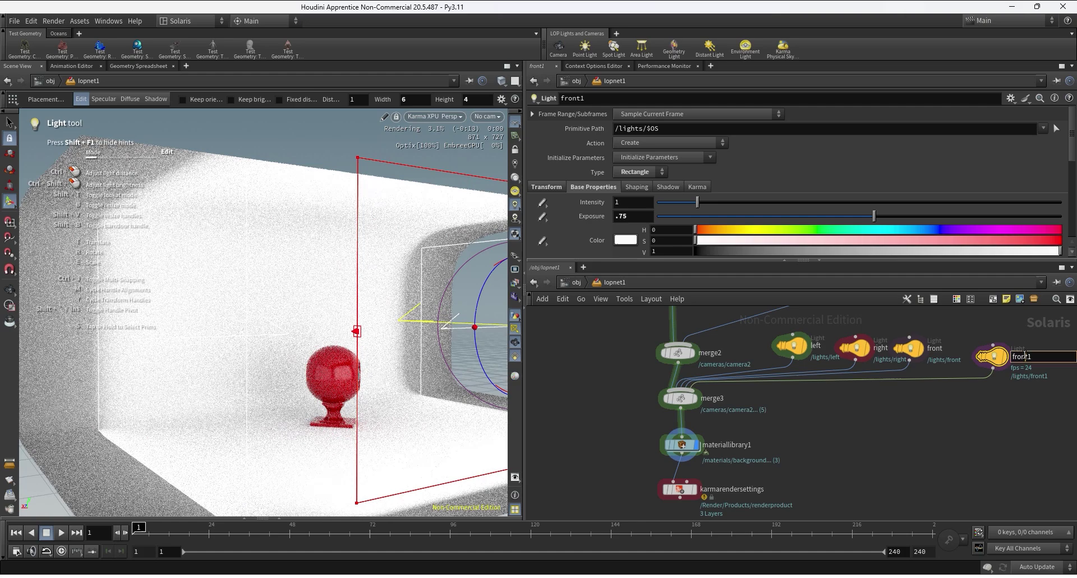
{"action": "key", "text": "Return"}
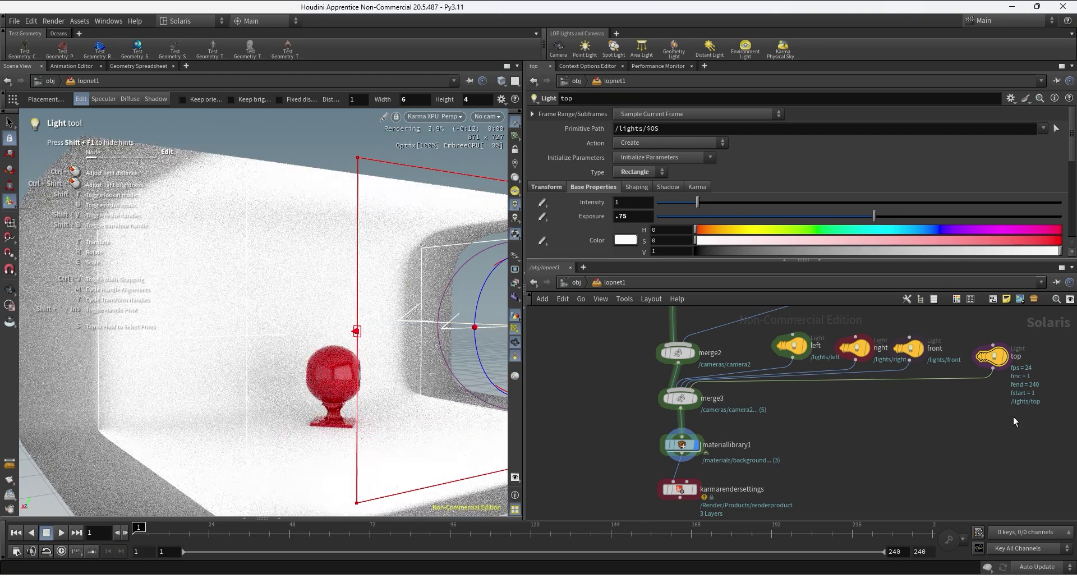
Tilt the top light by about 53.5 degrees so that it points down toward the floor
{"action": "key", "text": "Escape"}
{"action": "middle_click_drag", "start_coordinate": [429, 276], "coordinate": [337, 276]}
{"action": "scroll", "coordinate": [337, 276], "scroll_direction": "down", "scroll_amount": 5}
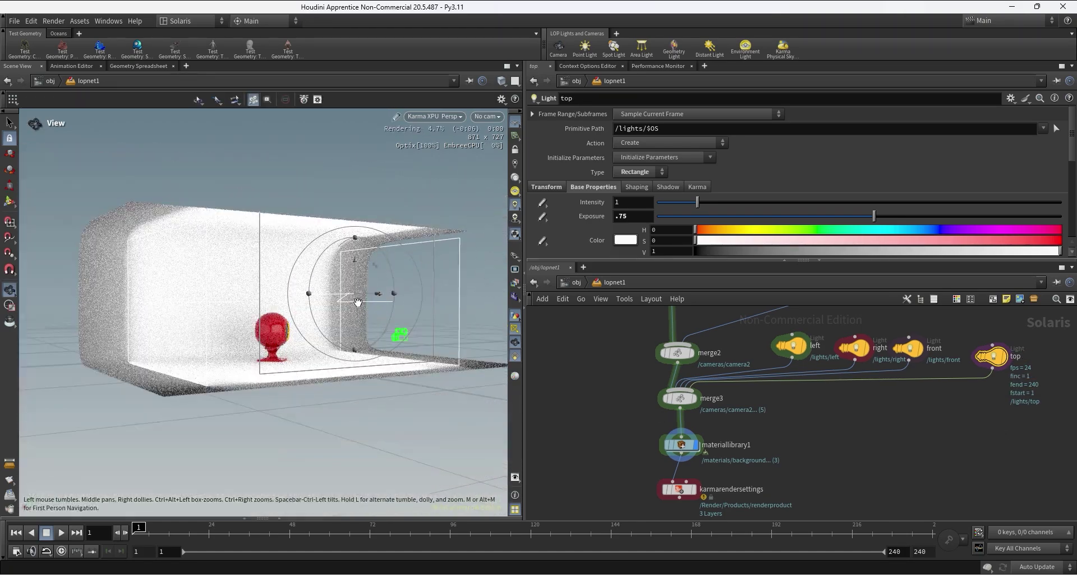
{"action": "mouse_move", "coordinate": [375, 293]}
{"action": "left_mouse_down"}
{"action": "mouse_move", "coordinate": [393, 297]}
{"action": "mouse_move", "coordinate": [387, 308]}
{"action": "left_mouse_up"}
{"action": "key", "text": "Return"}
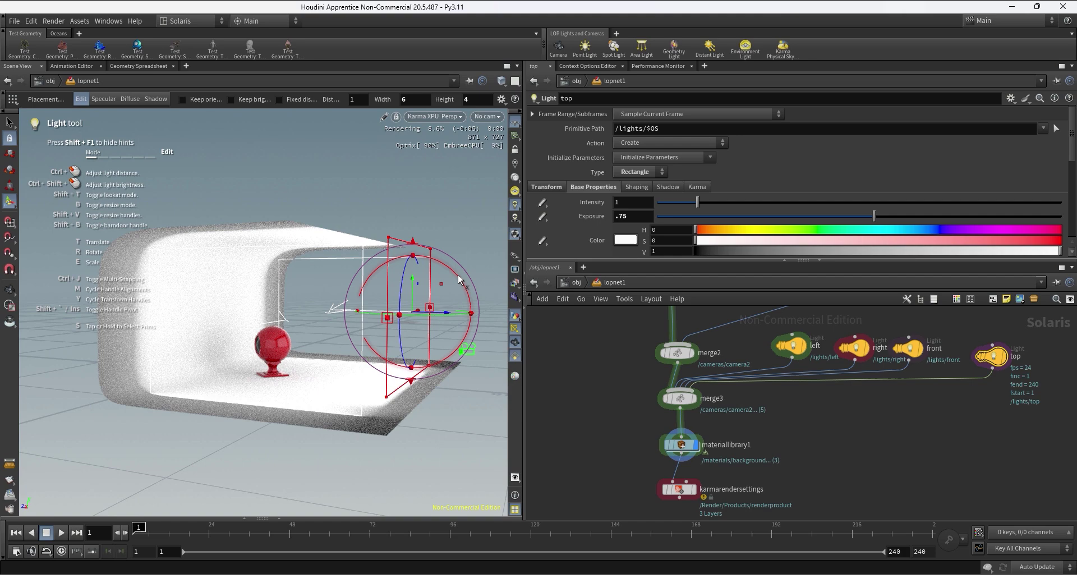
{"action": "left_click_drag", "start_coordinate": [459, 279], "coordinate": [408, 237]}
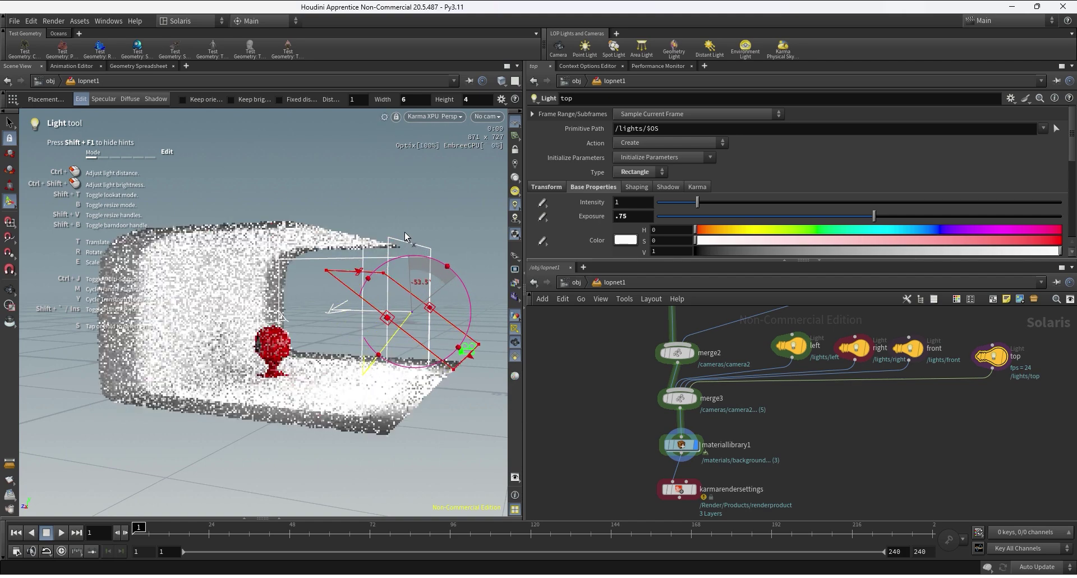
Set the top light's width and height to 2
{"action": "scroll", "coordinate": [631, 170], "scroll_direction": "down", "scroll_amount": 5}
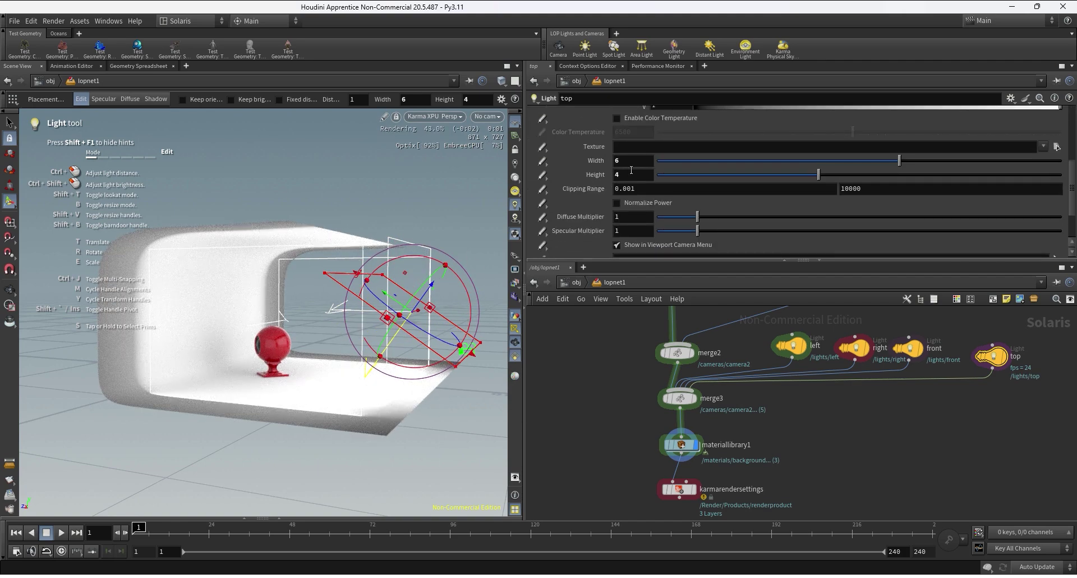
{"action": "key", "text": "Tab"}
{"action": "type", "text": "2"}
{"action": "key", "text": "Tab"}
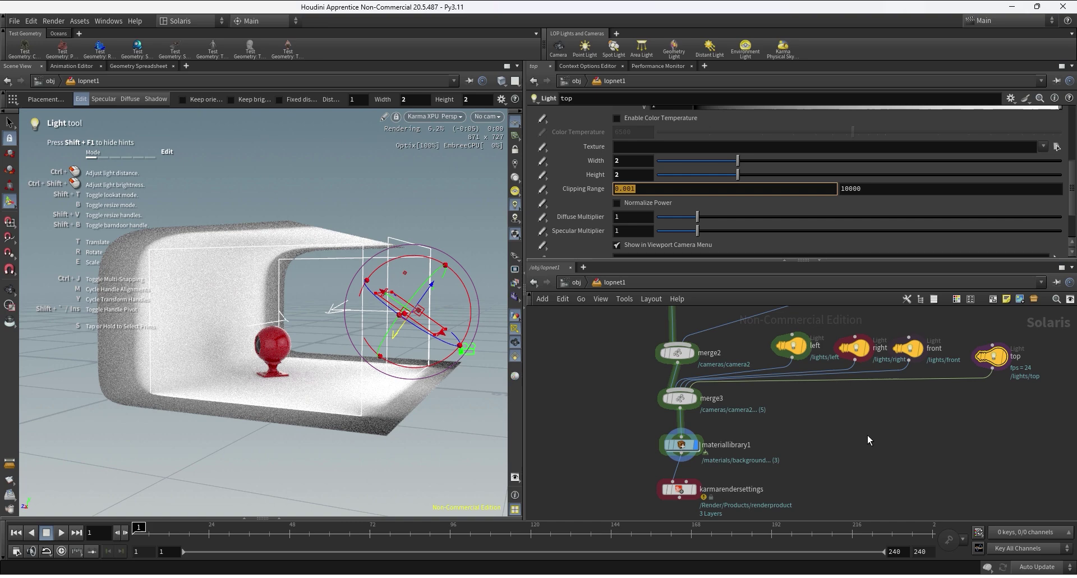
Set the top light's exposure to 0
{"action": "middle_click_drag", "start_coordinate": [868, 435], "coordinate": [852, 486]}
{"action": "scroll", "coordinate": [656, 155], "scroll_direction": "up", "scroll_amount": 3}
{"action": "scroll", "coordinate": [655, 154], "scroll_direction": "up", "scroll_amount": 2}
{"action": "left_click", "coordinate": [636, 152]}
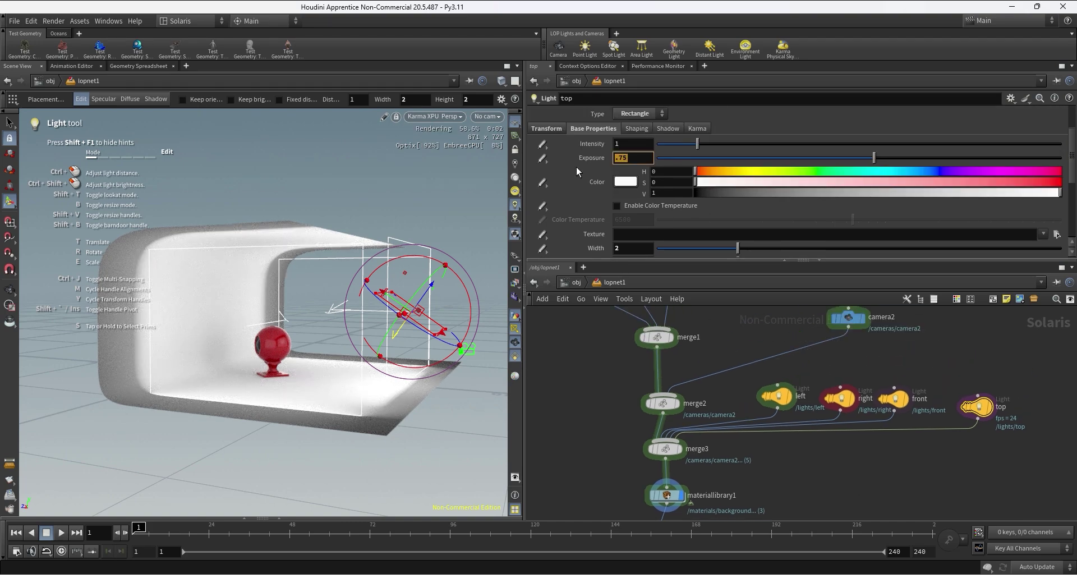
{"action": "type", "text": "0"}
{"action": "key", "text": "Return"}
{"action": "scroll", "coordinate": [442, 276], "scroll_direction": "up", "scroll_amount": 3}
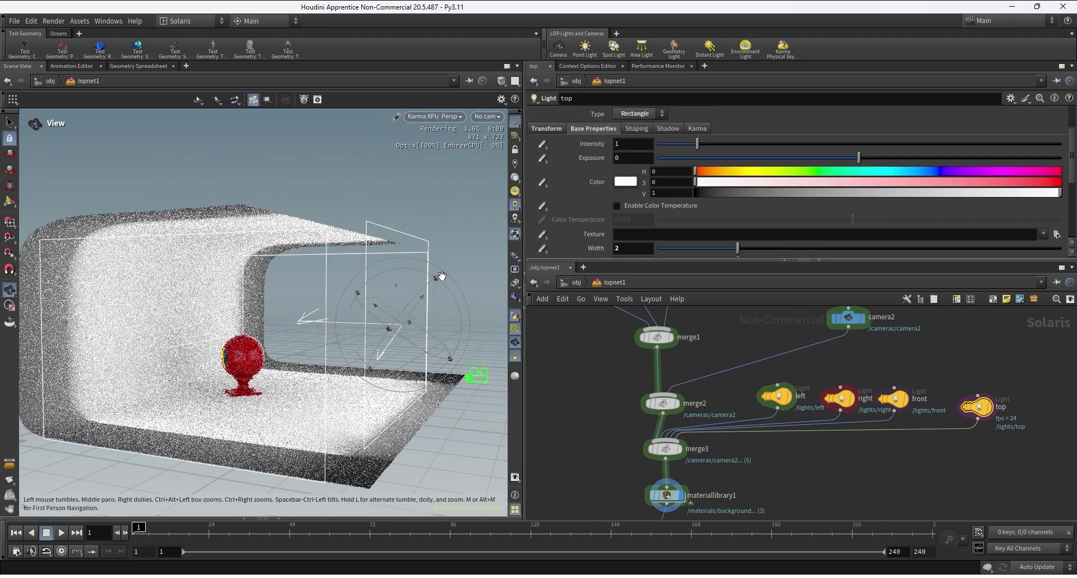
Move the top light above the shader ball and slightly adjust its downward tilt
{"action": "key", "text": "Return"}
{"action": "left_click_drag", "start_coordinate": [442, 276], "coordinate": [186, 232]}
{"action": "left_click_drag", "start_coordinate": [192, 284], "coordinate": [380, 310], "text": "alt"}
{"action": "key", "text": "Return"}
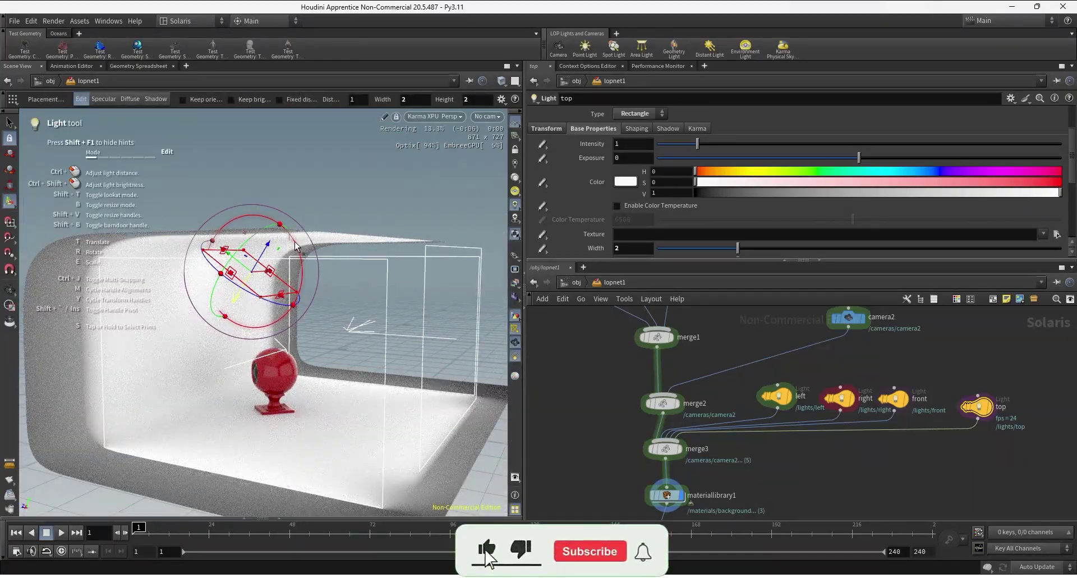
{"action": "left_click_drag", "start_coordinate": [297, 245], "coordinate": [294, 240]}
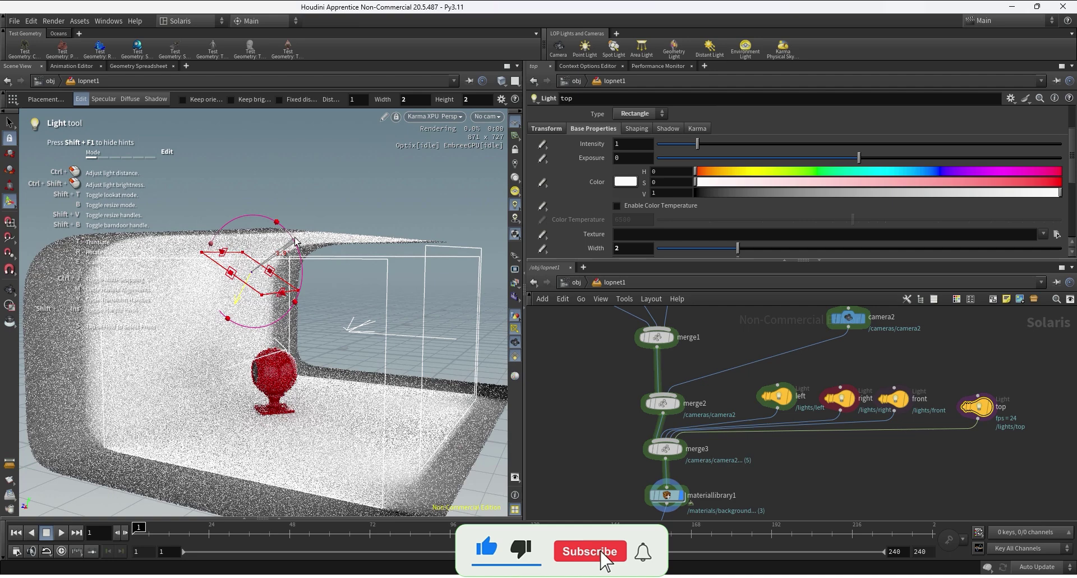
View the scene through /cameras/camera2 and display the karmarendersettings node's output
{"action": "left_click", "coordinate": [486, 117]}
{"action": "left_click", "coordinate": [496, 129]}
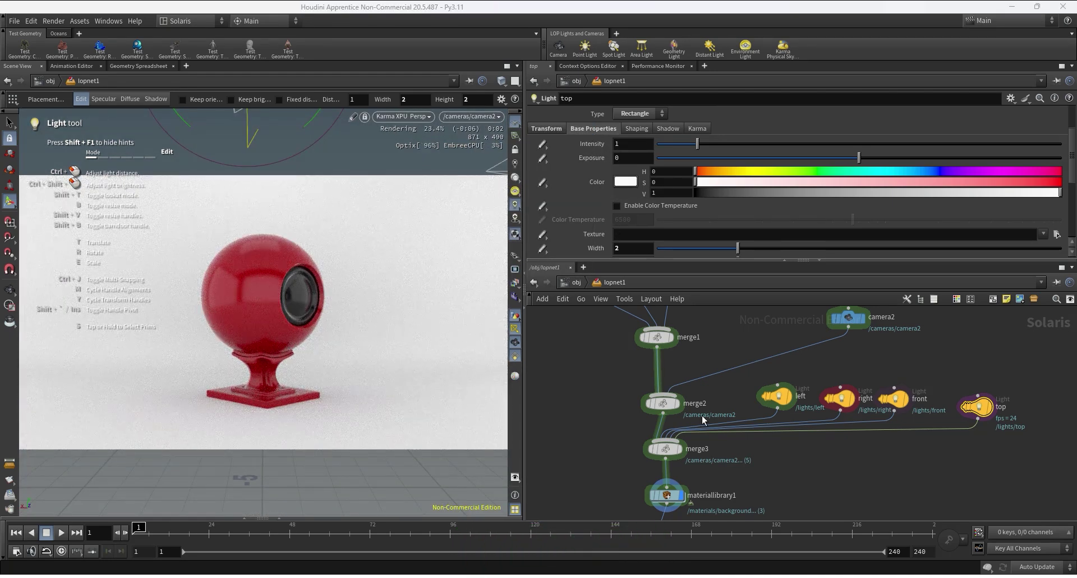
{"action": "scroll", "coordinate": [702, 415], "scroll_direction": "down", "scroll_amount": 3}
{"action": "left_click", "coordinate": [670, 461]}
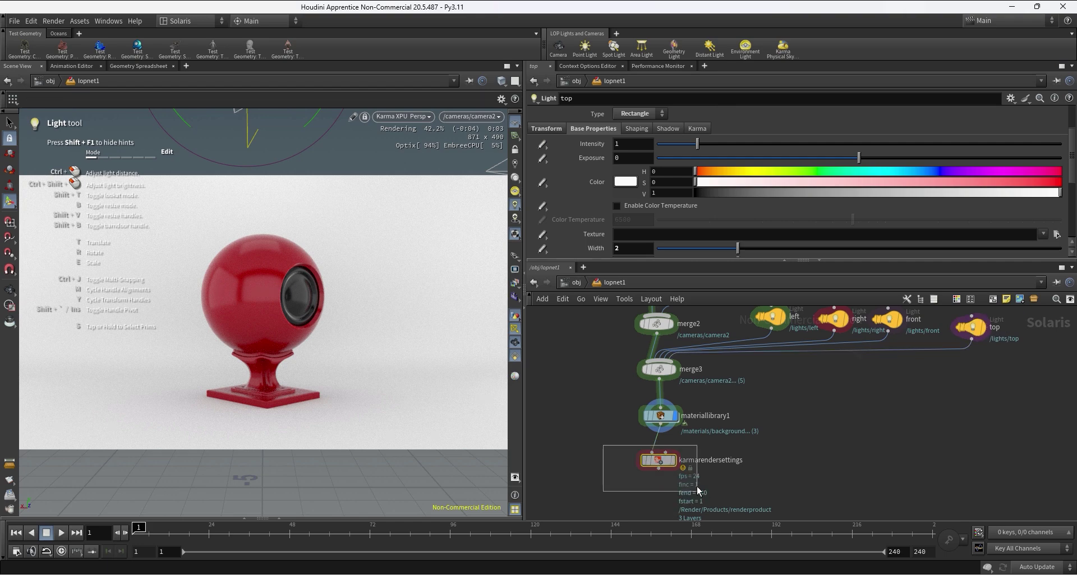
{"action": "left_click", "coordinate": [676, 461]}
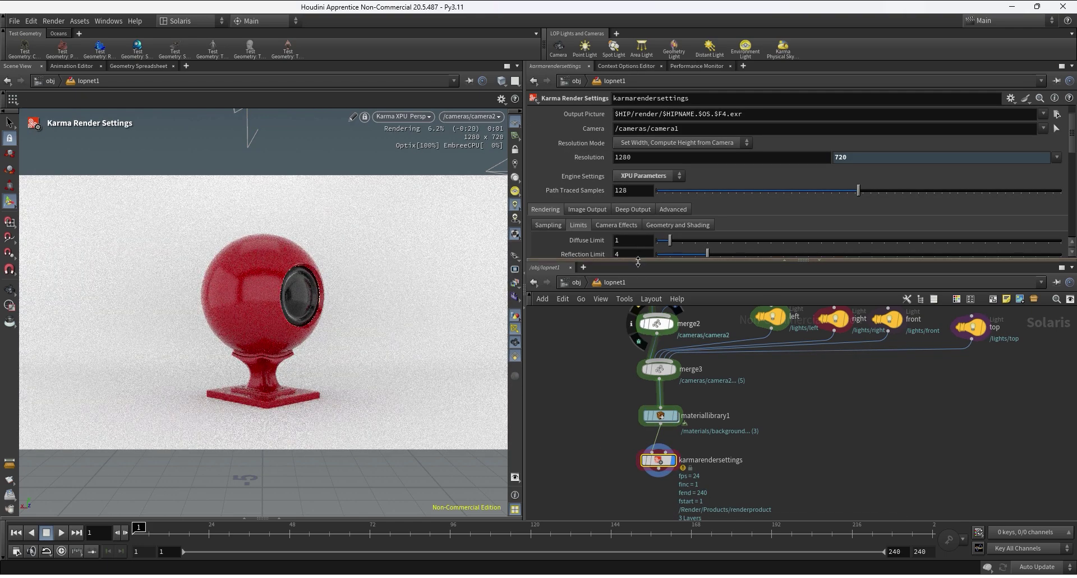
Set the Diffuse Limit in the Karma render settings to 2
{"action": "left_click_drag", "start_coordinate": [638, 261], "coordinate": [637, 317]}
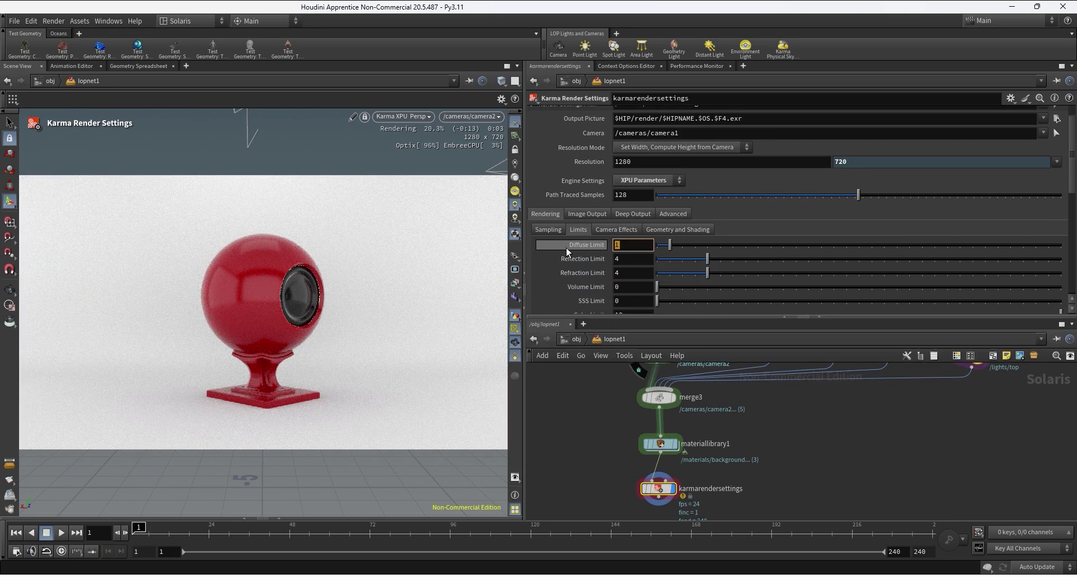
{"action": "type", "text": "2"}
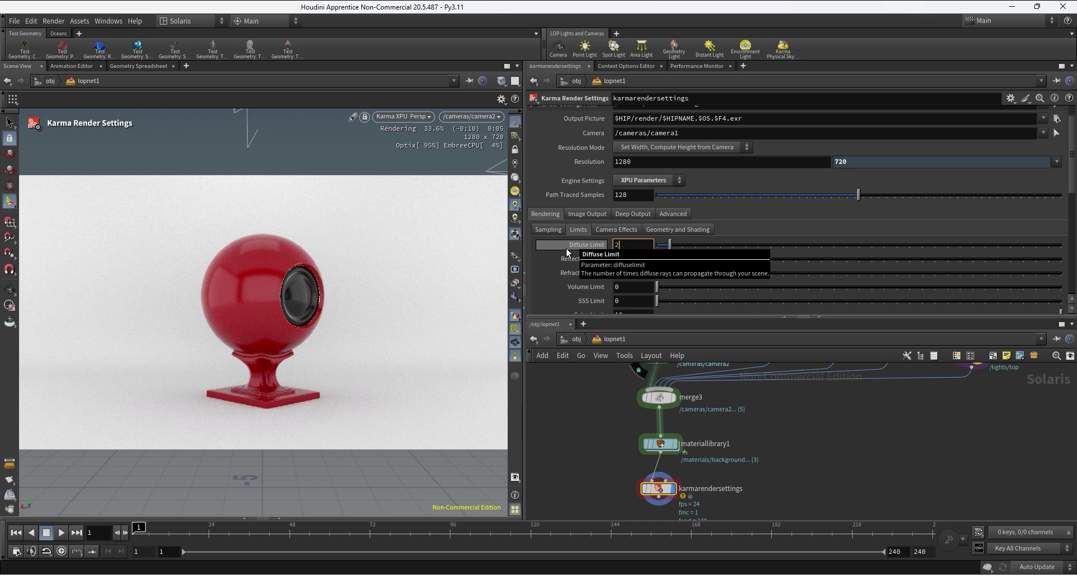
{"action": "key", "text": "Return"}
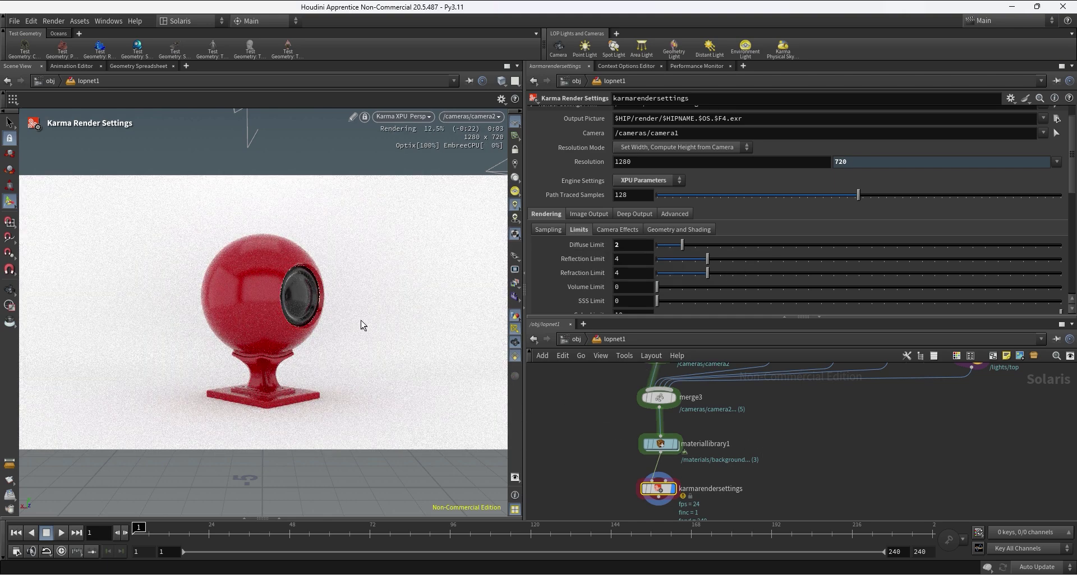
Tint the left light pale blue with a hue of 219 and a saturation of about 0.6
{"action": "middle_click_drag", "start_coordinate": [901, 459], "coordinate": [785, 496]}
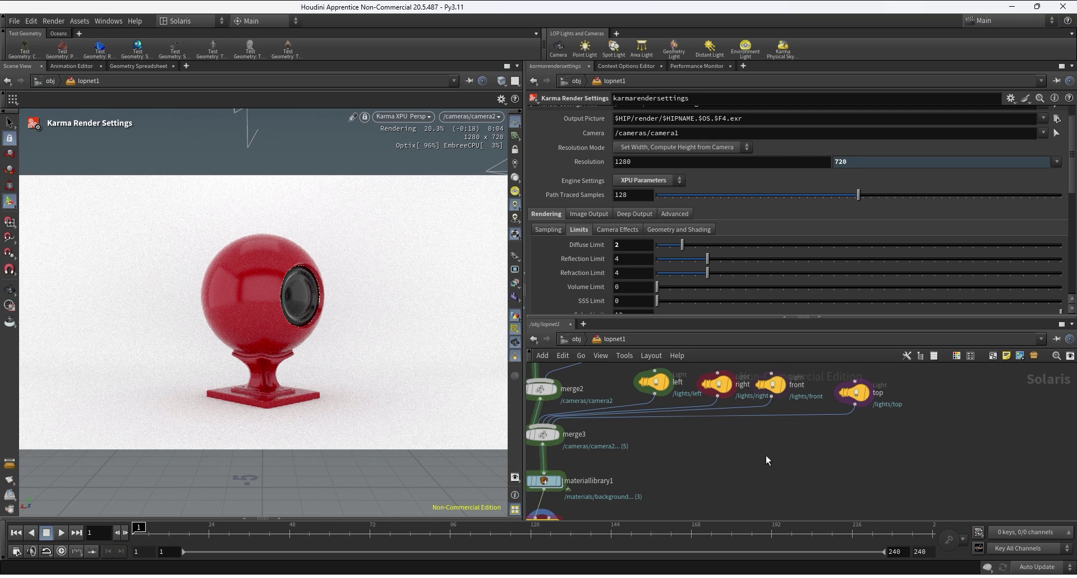
{"action": "left_click", "coordinate": [702, 386]}
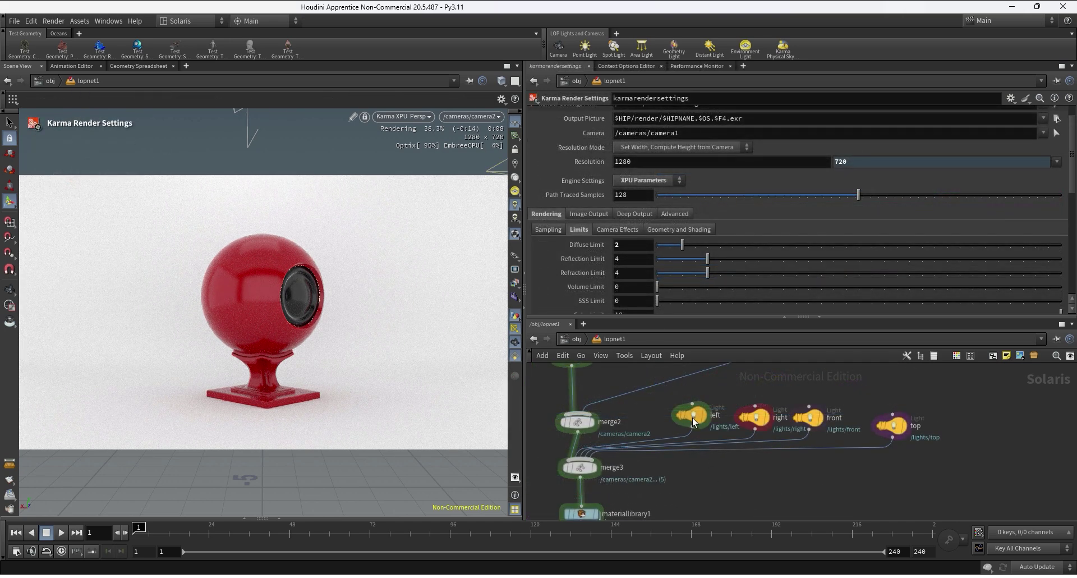
{"action": "left_click", "coordinate": [692, 418]}
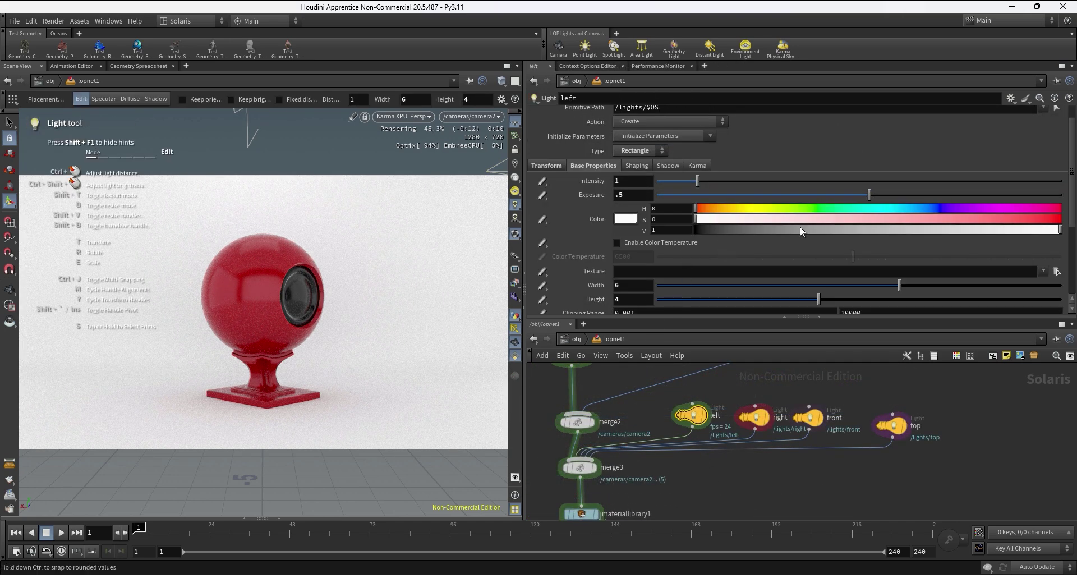
{"action": "left_click", "coordinate": [914, 209]}
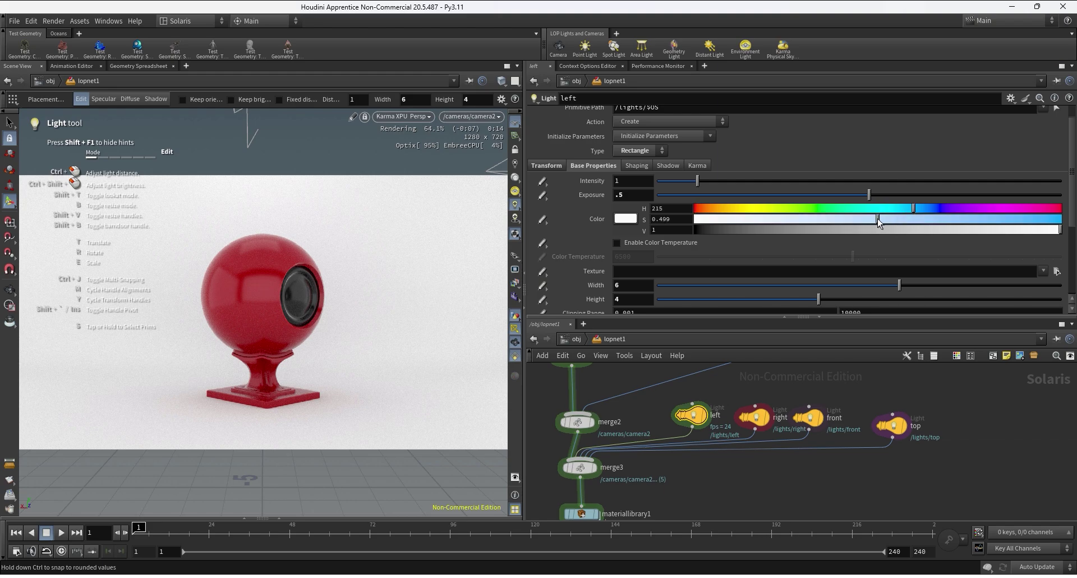
{"action": "left_click_drag", "start_coordinate": [888, 220], "coordinate": [917, 216]}
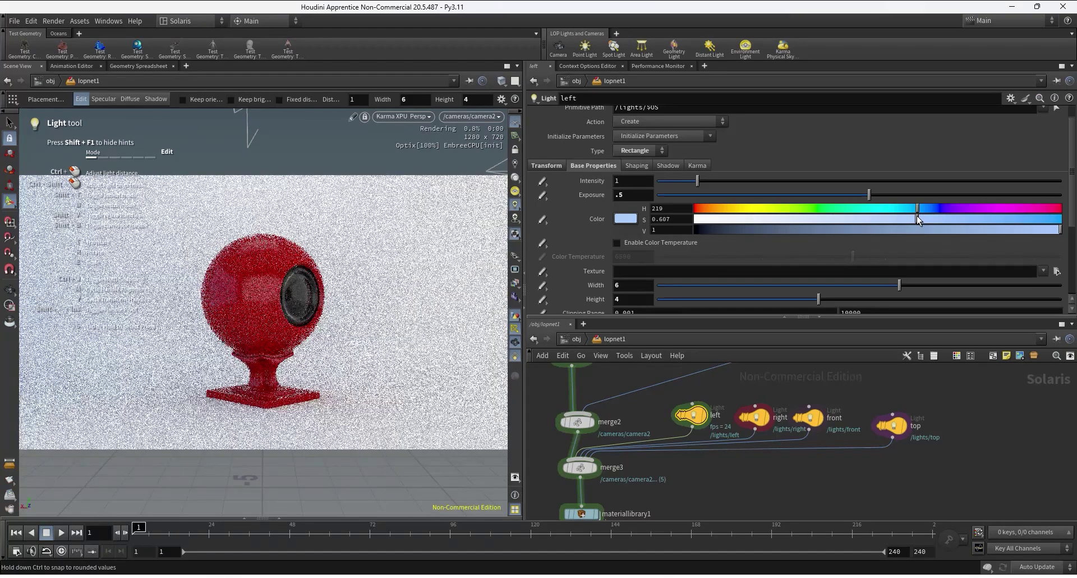
Tint the right light pink with a hue of 334 and a saturation of about 0.72
{"action": "left_click", "coordinate": [756, 416]}
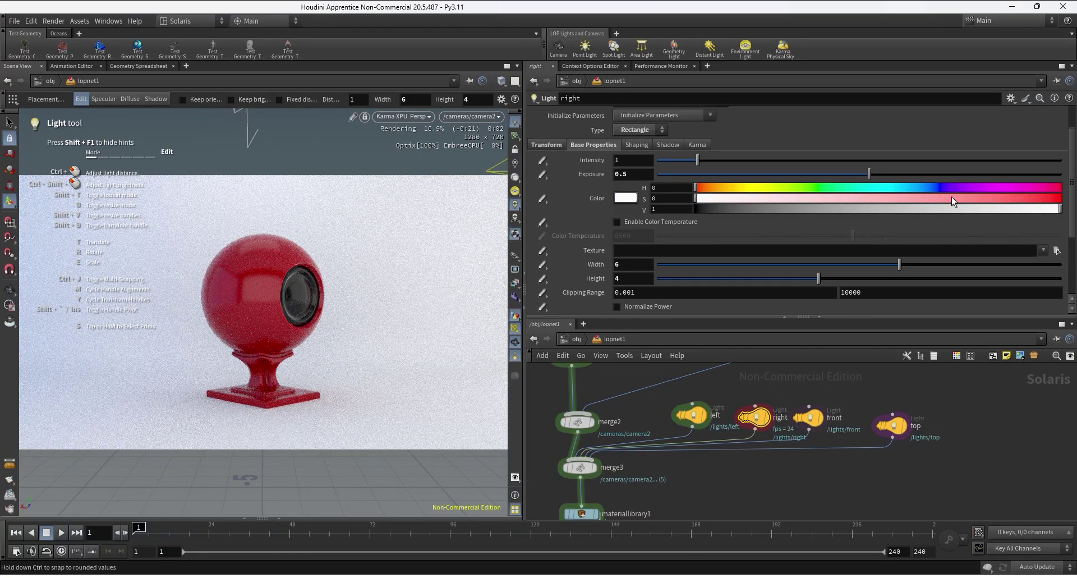
{"action": "left_click", "coordinate": [1034, 188]}
{"action": "left_click", "coordinate": [974, 196]}
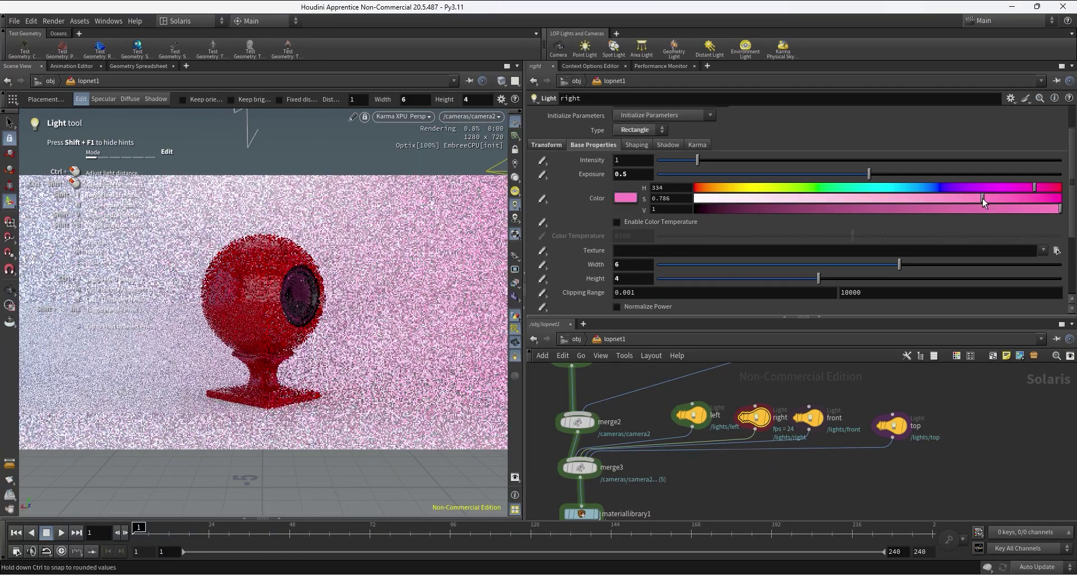
{"action": "left_click_drag", "start_coordinate": [974, 197], "coordinate": [960, 196]}
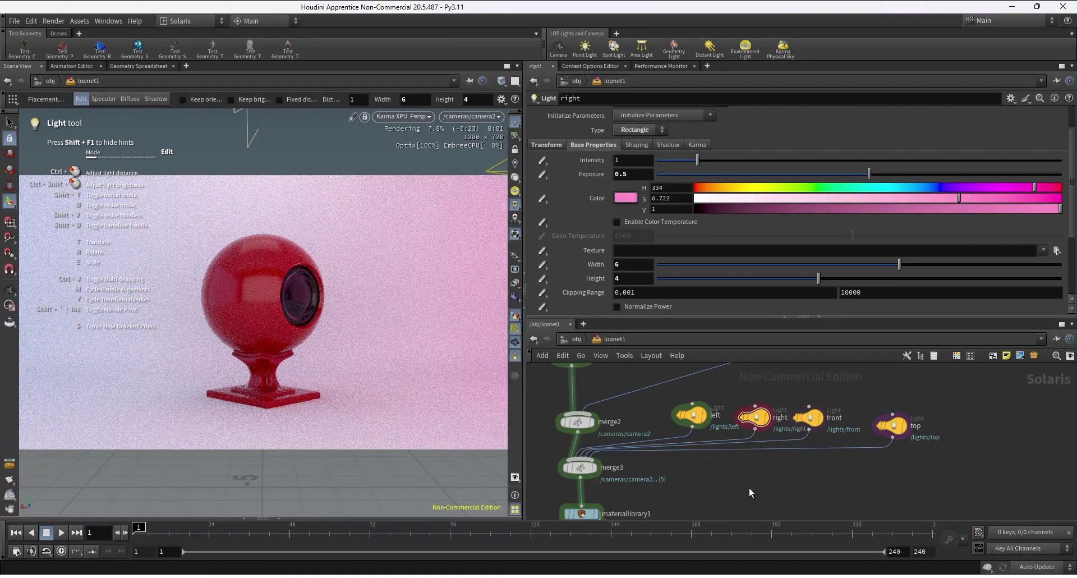
Select the karmarendersettings node and switch the viewport to the Select tool
{"action": "middle_click_drag", "start_coordinate": [676, 485], "coordinate": [722, 444]}
{"action": "left_click", "coordinate": [635, 513]}
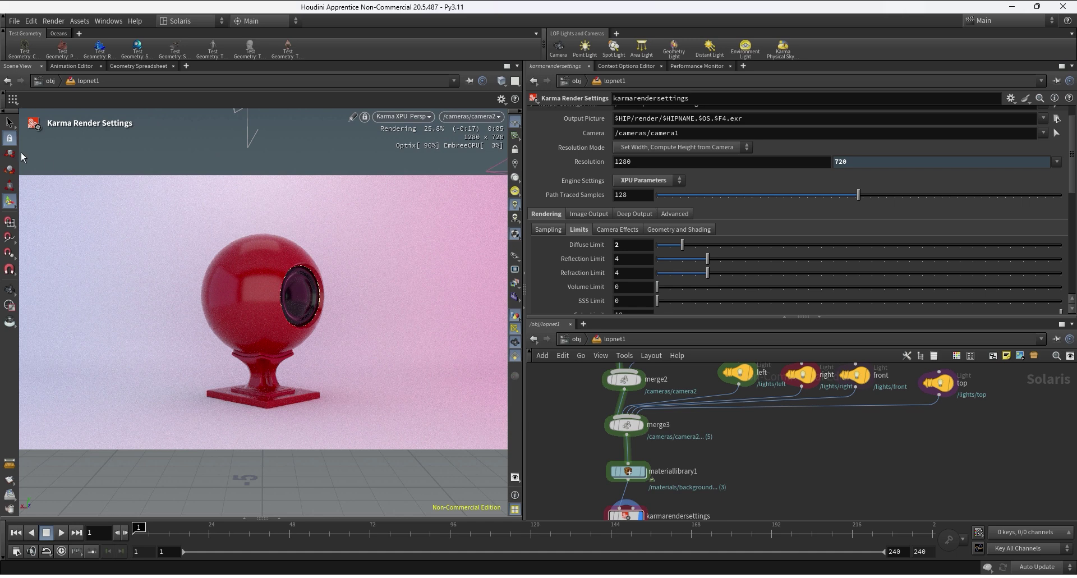
{"action": "left_click", "coordinate": [9, 122]}
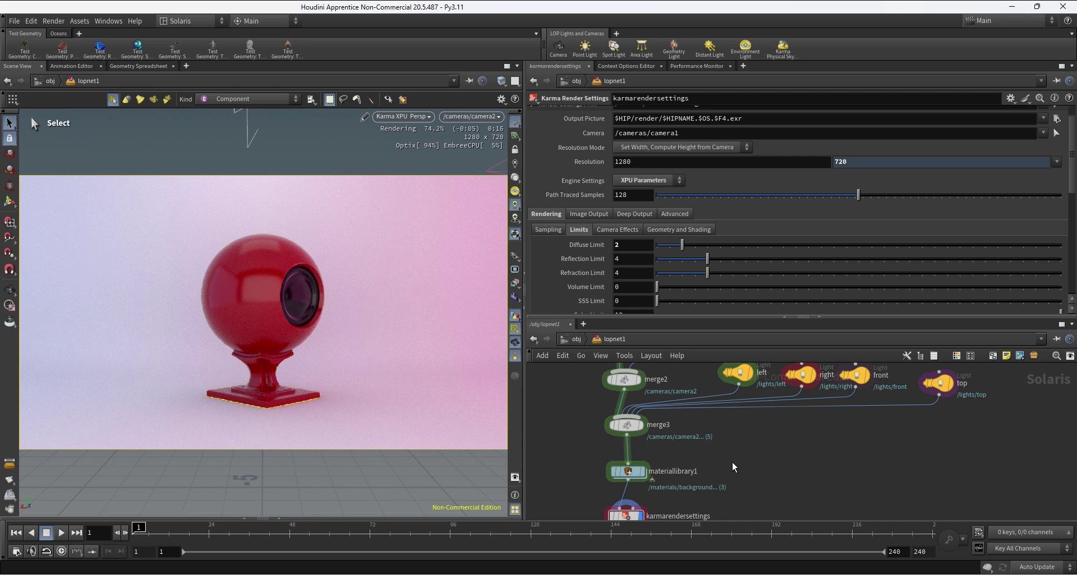
Select the top light in the network to open its base properties
{"action": "middle_click_drag", "start_coordinate": [732, 463], "coordinate": [703, 522]}
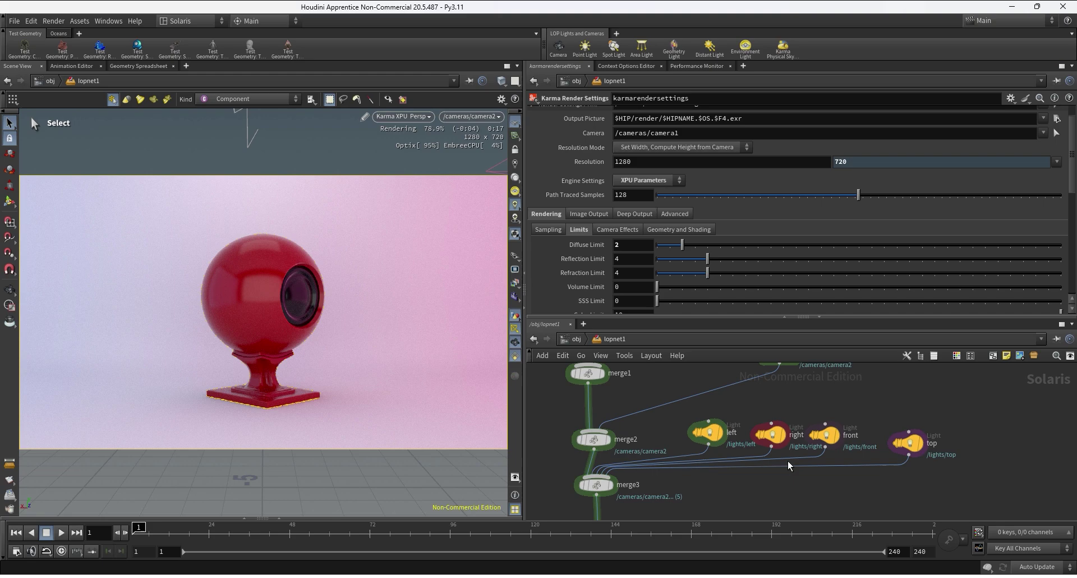
{"action": "left_click", "coordinate": [910, 445]}
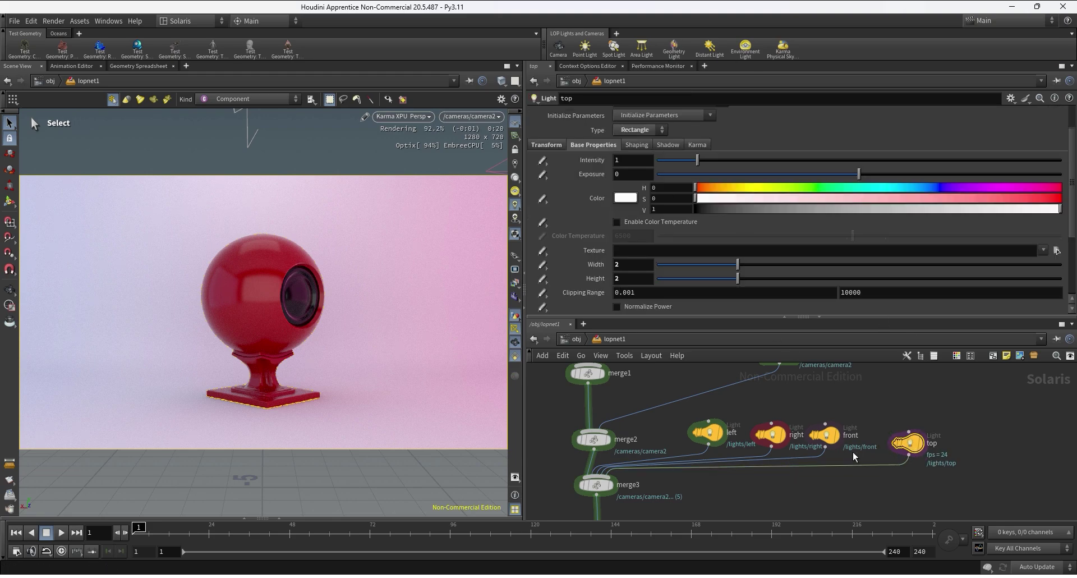